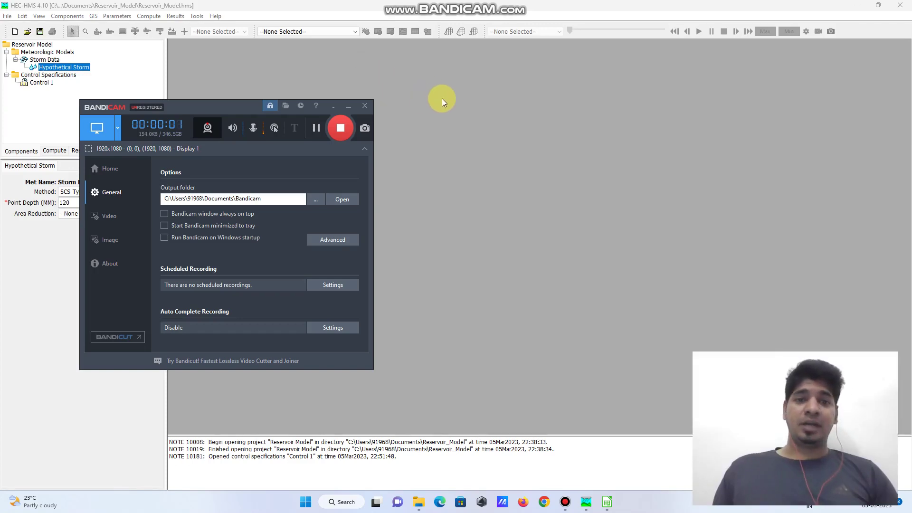
- Create a basin model with the default name Basin 1 and open its map maximized in the workspace
{"action": "left_click", "coordinate": [350, 109]}
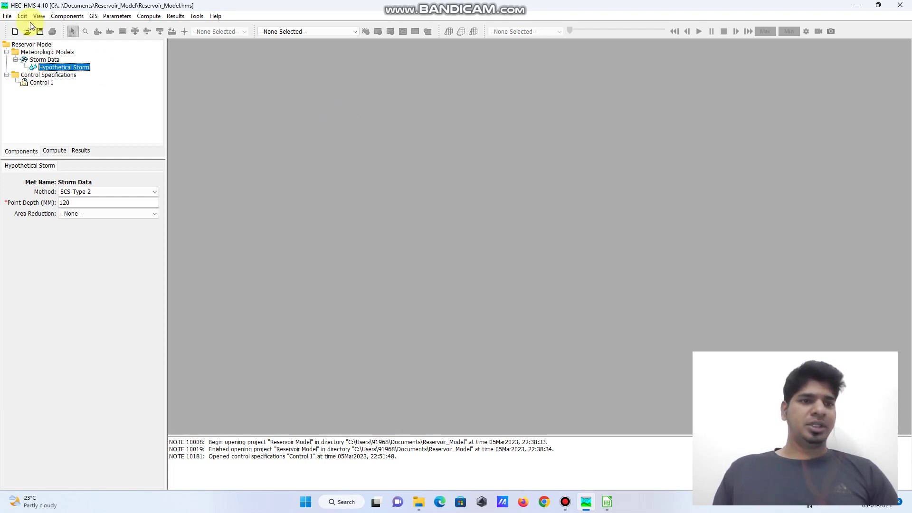
{"action": "left_click", "coordinate": [57, 18]}
{"action": "mouse_move", "coordinate": [66, 29]}
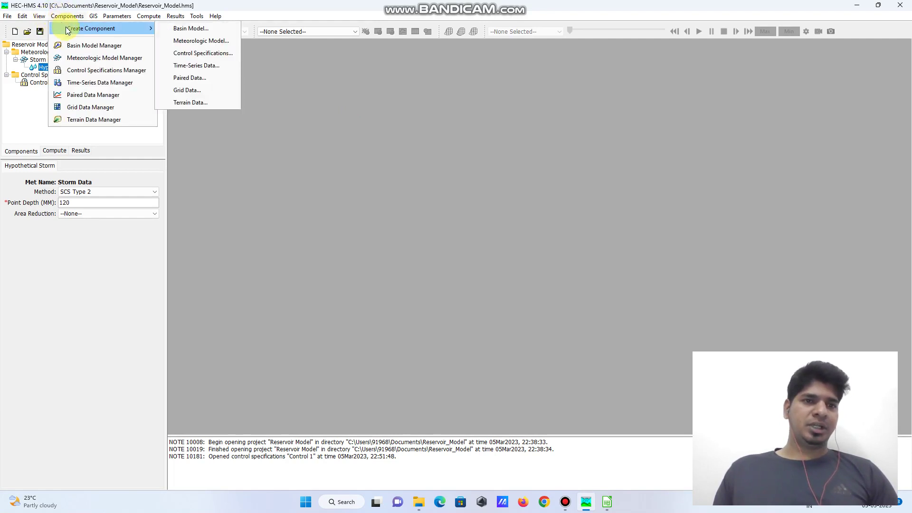
{"action": "left_click", "coordinate": [179, 28]}
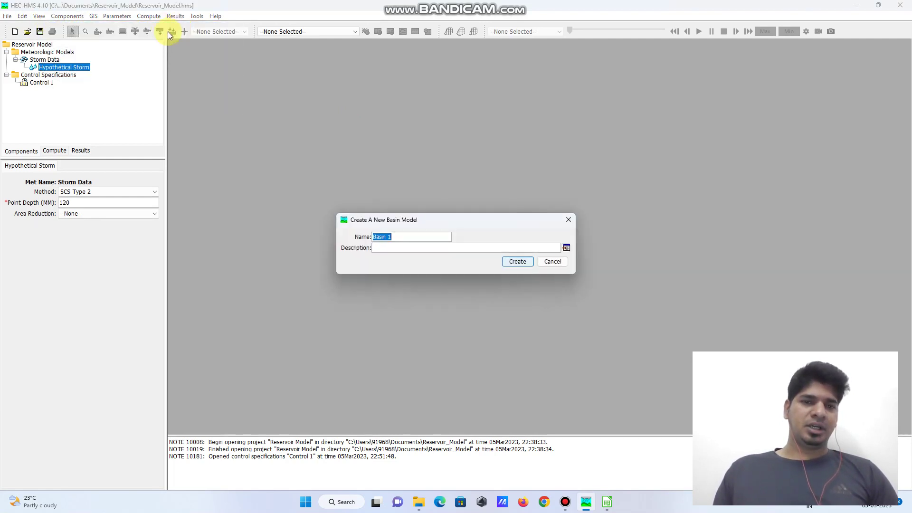
{"action": "left_click", "coordinate": [523, 262]}
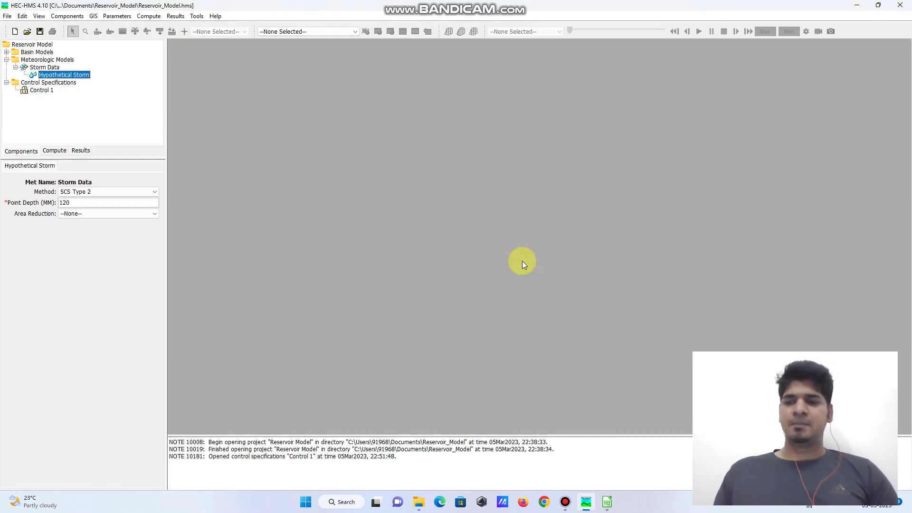
{"action": "left_click", "coordinate": [6, 52]}
{"action": "double_click", "coordinate": [38, 60]}
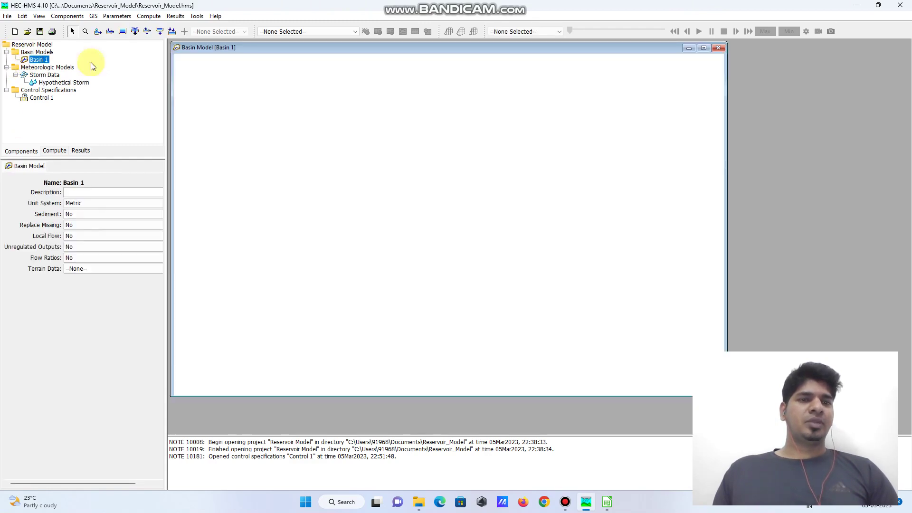
{"action": "left_click", "coordinate": [702, 49]}
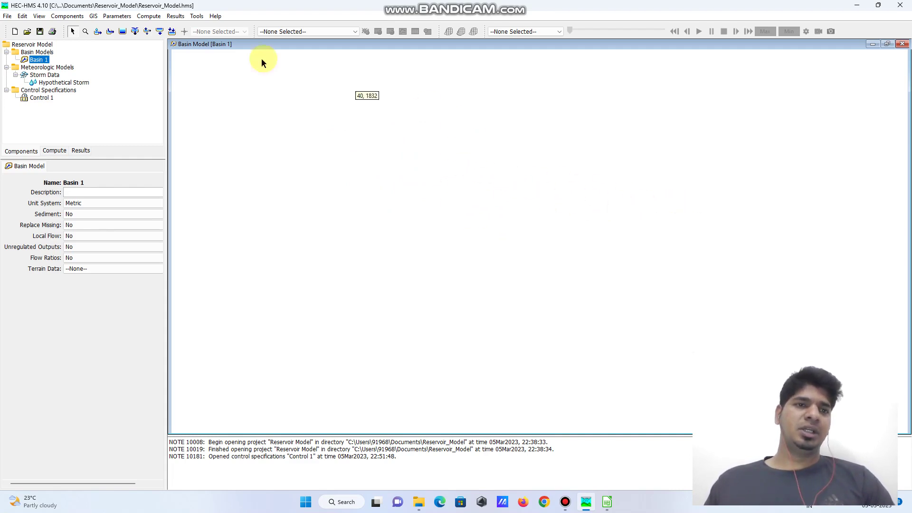
- Add a subbasin element and a reservoir element beside it to the Basin 1 map, keeping the default names
{"action": "left_click", "coordinate": [98, 32]}
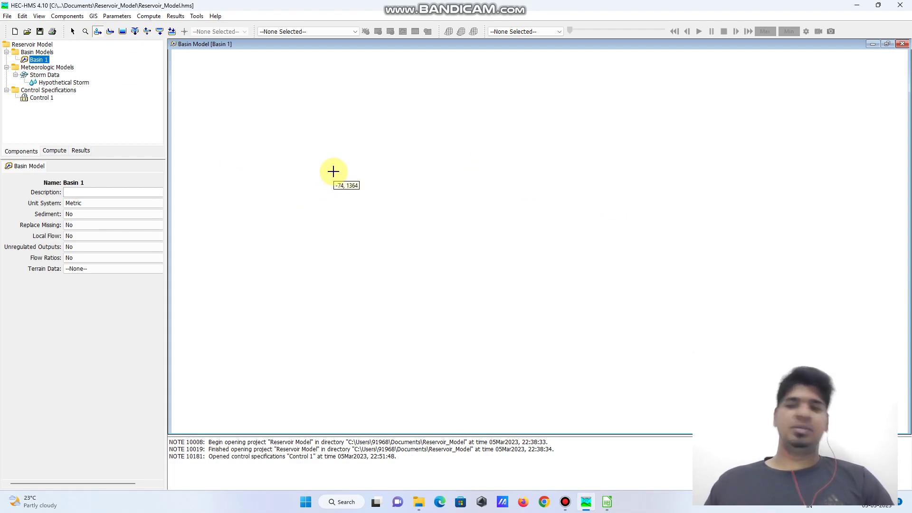
{"action": "left_click", "coordinate": [312, 204]}
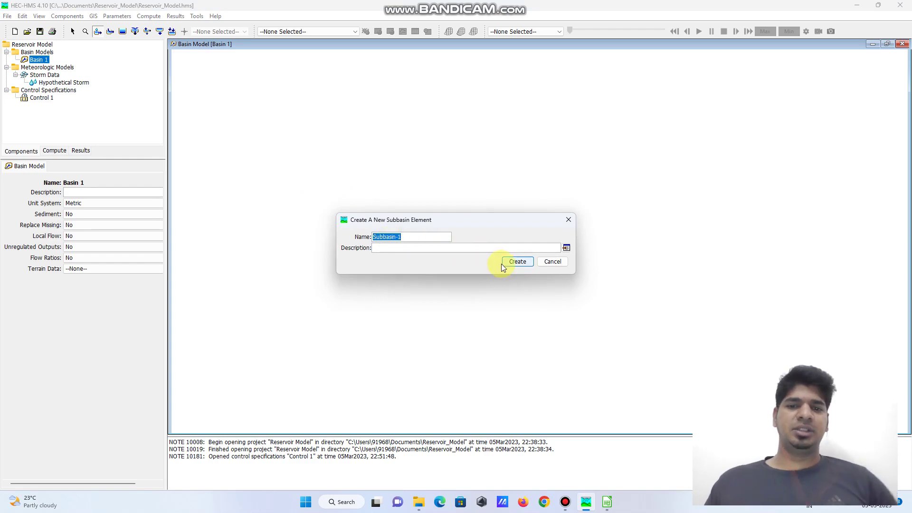
{"action": "left_click", "coordinate": [517, 262]}
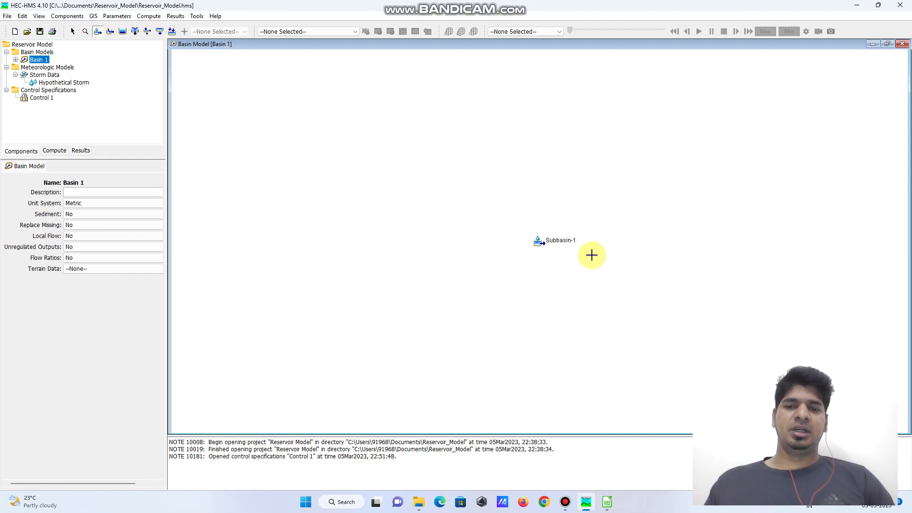
{"action": "left_click", "coordinate": [123, 31]}
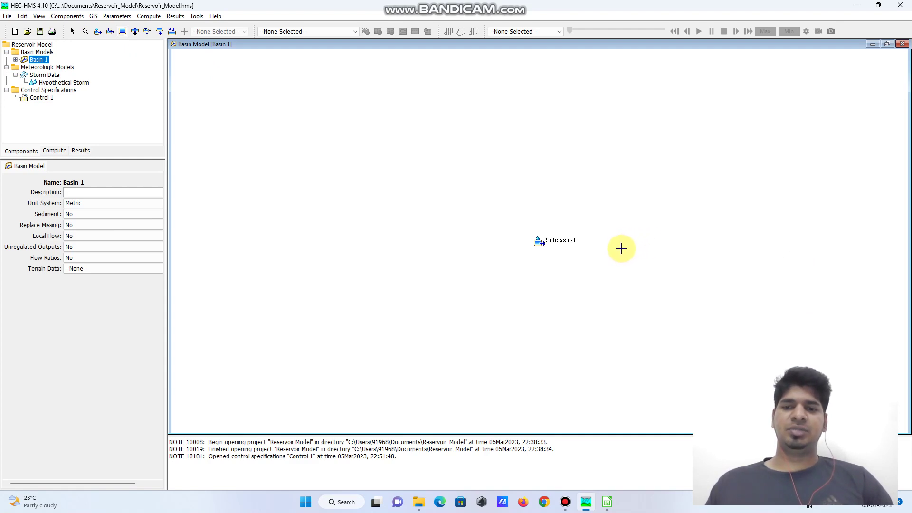
{"action": "left_click", "coordinate": [624, 248]}
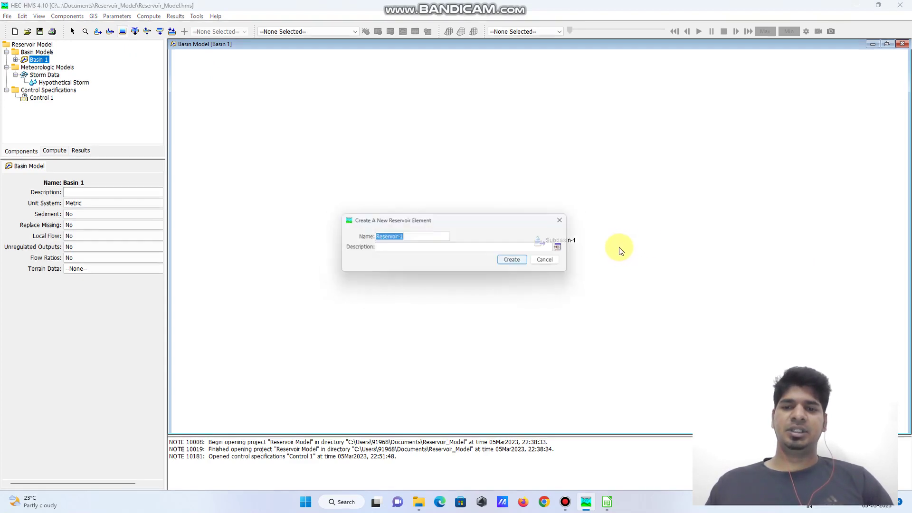
{"action": "left_click", "coordinate": [510, 262]}
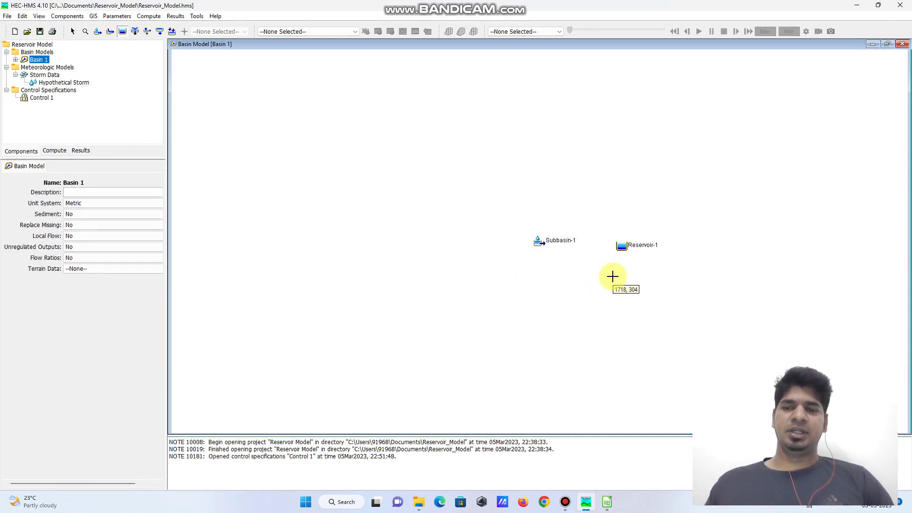
- Add a junction element to the Basin 1 map on the far side of the reservoir, keeping its default name
{"action": "scroll", "coordinate": [720, 254], "scroll_direction": "up", "scroll_amount": 3}
{"action": "scroll", "coordinate": [679, 248], "scroll_direction": "up", "scroll_amount": 2}
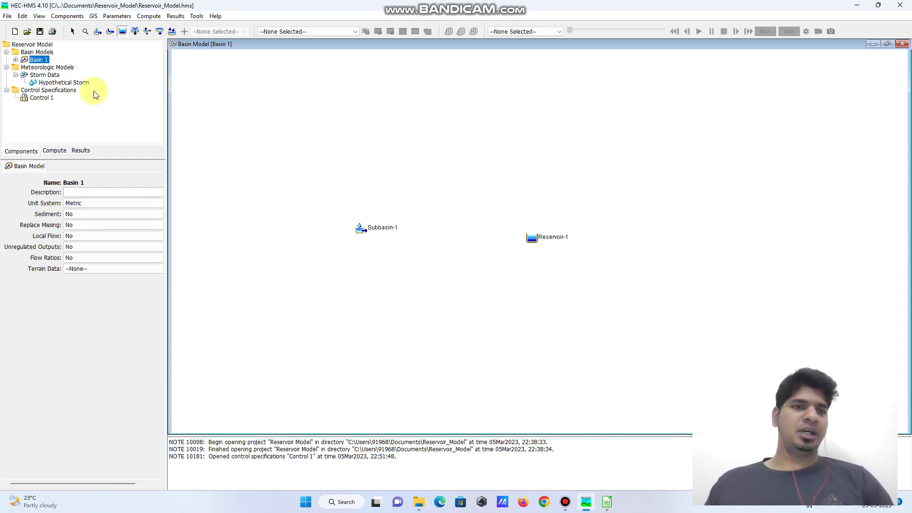
{"action": "left_click", "coordinate": [136, 34]}
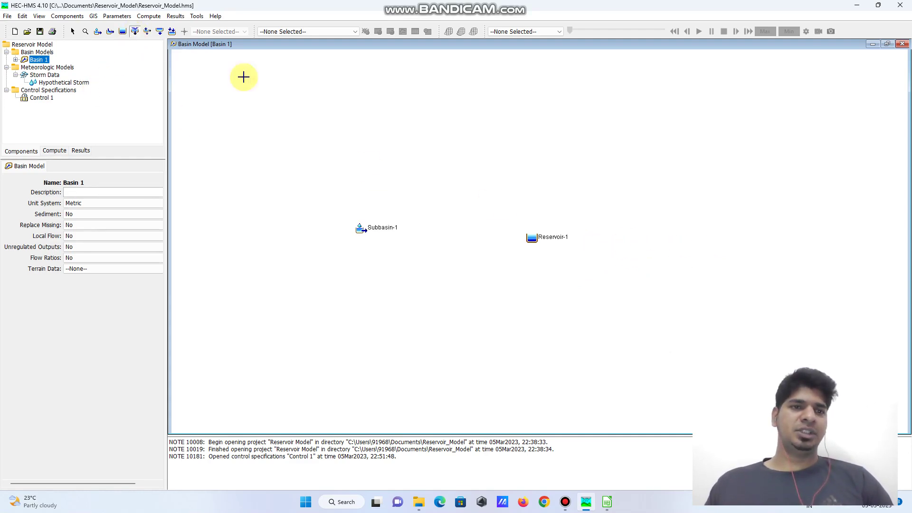
{"action": "left_click", "coordinate": [681, 238]}
{"action": "left_click", "coordinate": [518, 260]}
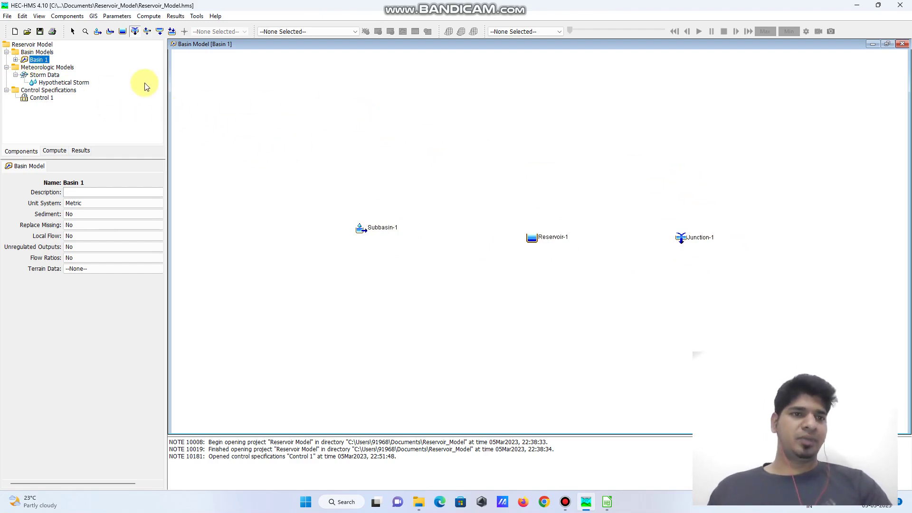
- Set Reservoir-1 as the downstream element of Subbasin-1
{"action": "left_click", "coordinate": [16, 60]}
{"action": "left_click", "coordinate": [50, 68]}
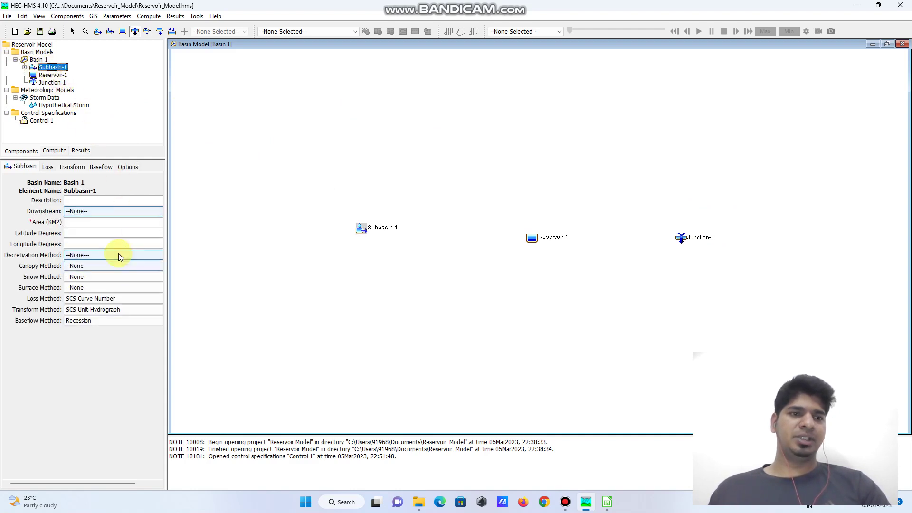
{"action": "left_click", "coordinate": [96, 210]}
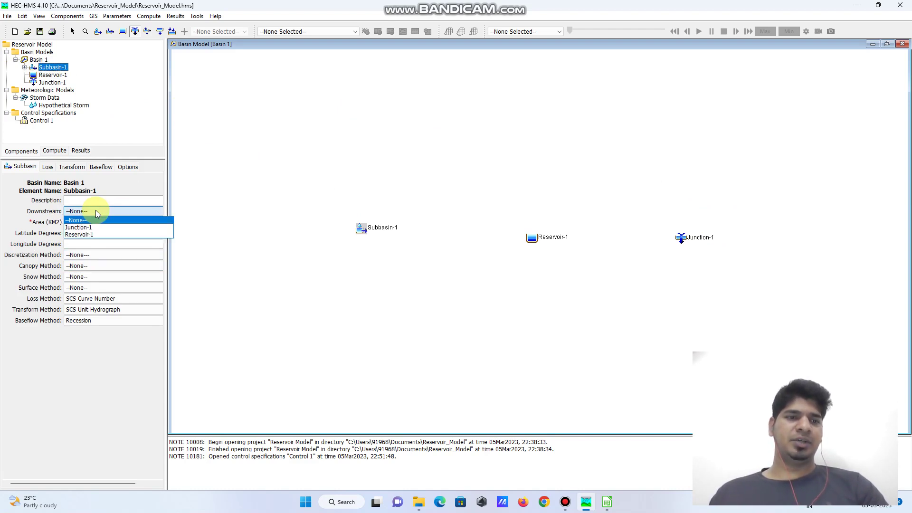
{"action": "left_click", "coordinate": [88, 235]}
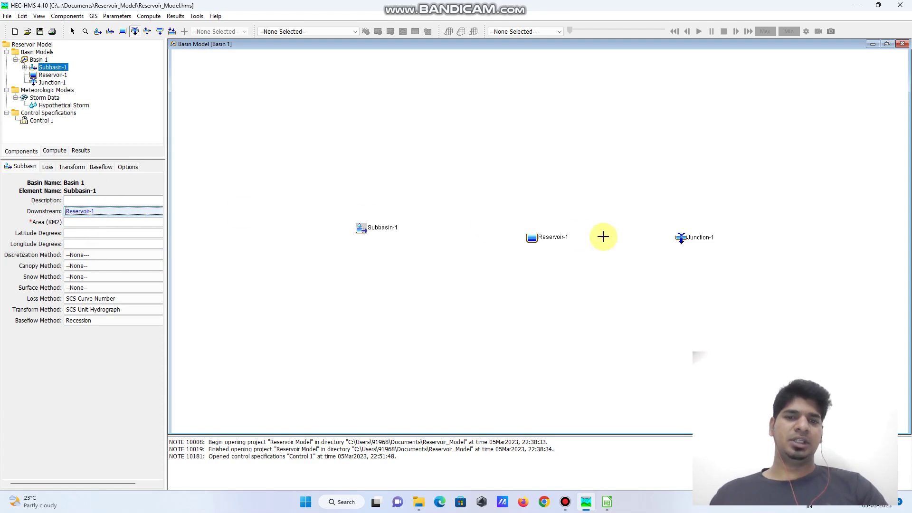
- Set Junction-1 as the downstream element of Reservoir-1 and apply the connection by selecting the junction
{"action": "left_click", "coordinate": [52, 82]}
{"action": "left_click", "coordinate": [52, 75]}
{"action": "left_click", "coordinate": [116, 210]}
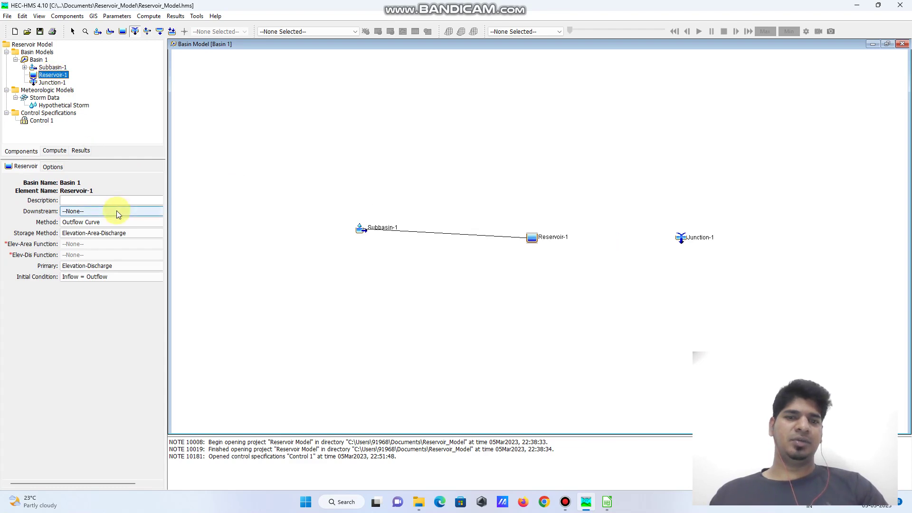
{"action": "left_click", "coordinate": [117, 212]}
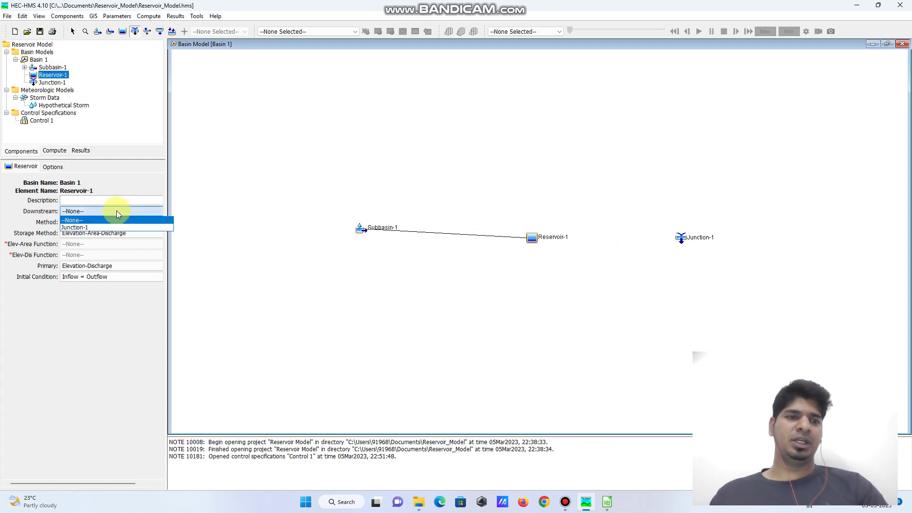
{"action": "left_click", "coordinate": [87, 229]}
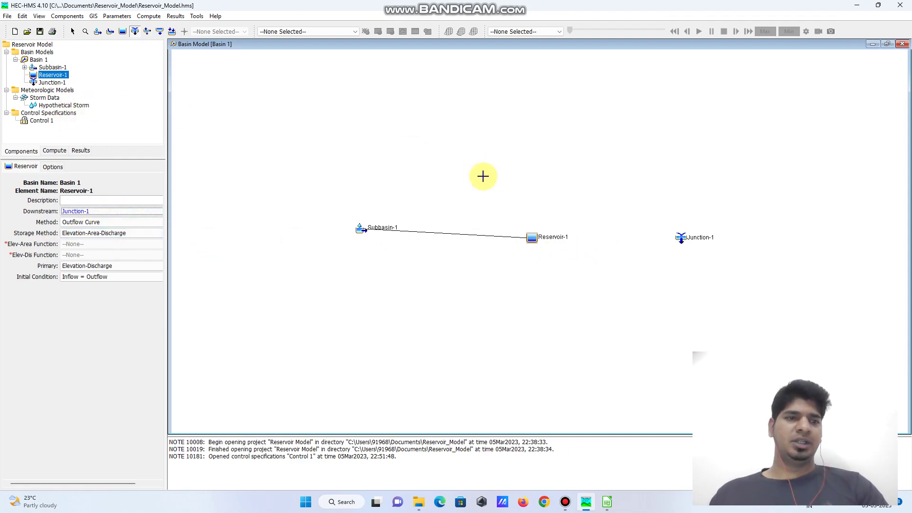
{"action": "scroll", "coordinate": [482, 175], "scroll_direction": "down", "scroll_amount": 1}
{"action": "scroll", "coordinate": [488, 179], "scroll_direction": "up", "scroll_amount": 2}
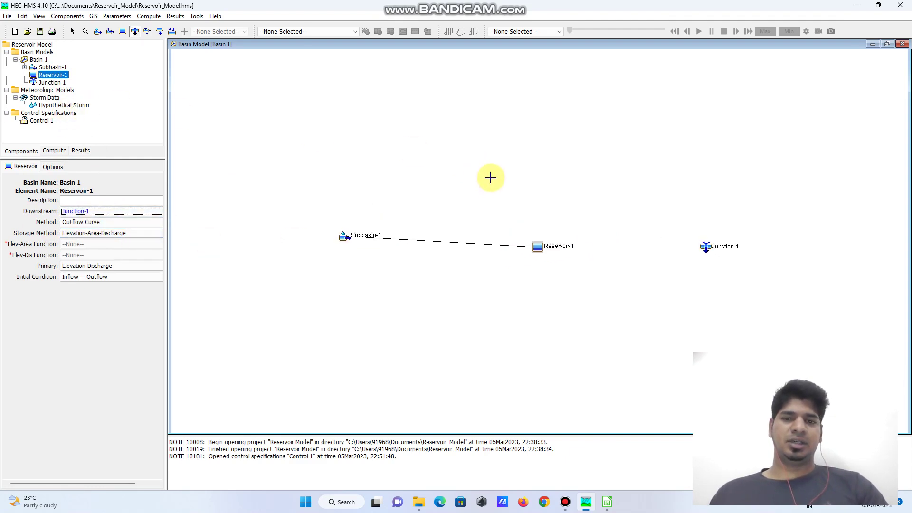
{"action": "left_click", "coordinate": [52, 83]}
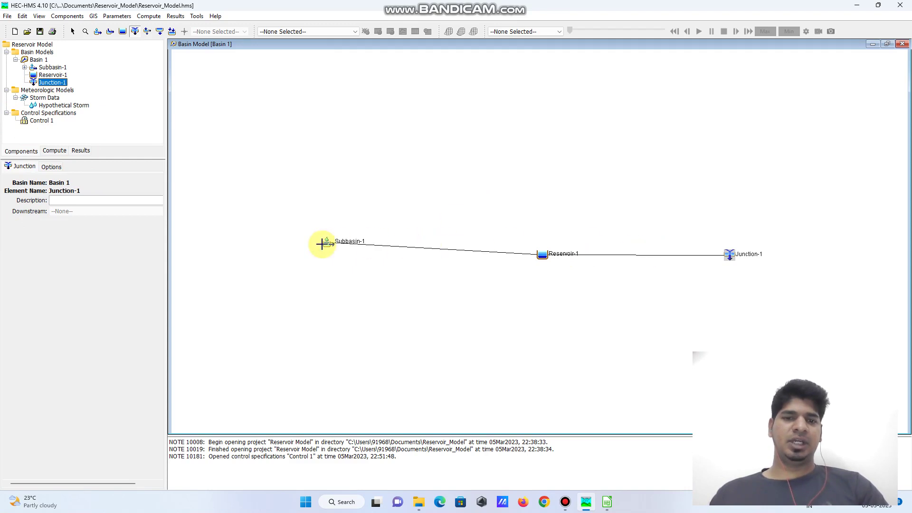
- Set the area of Subbasin-1 to 4 km²
{"action": "scroll", "coordinate": [403, 266], "scroll_direction": "down", "scroll_amount": 1}
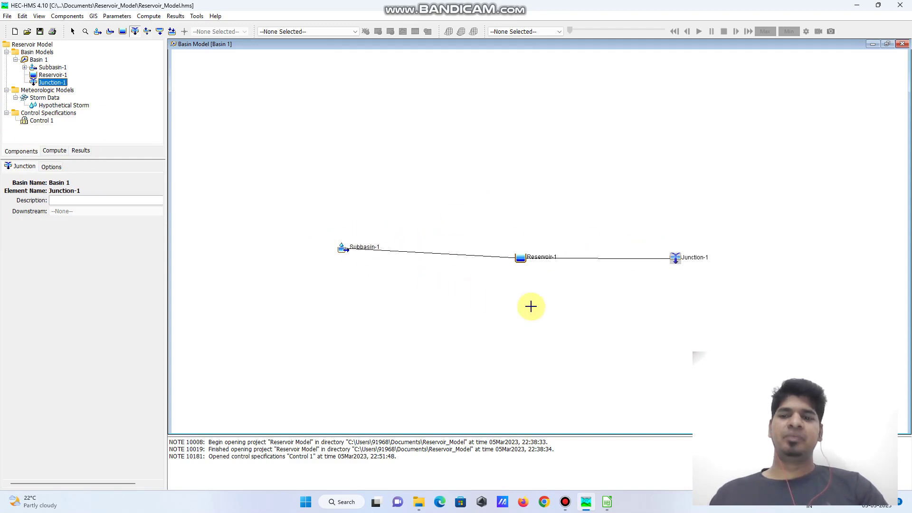
{"action": "scroll", "coordinate": [546, 304], "scroll_direction": "down", "scroll_amount": 1}
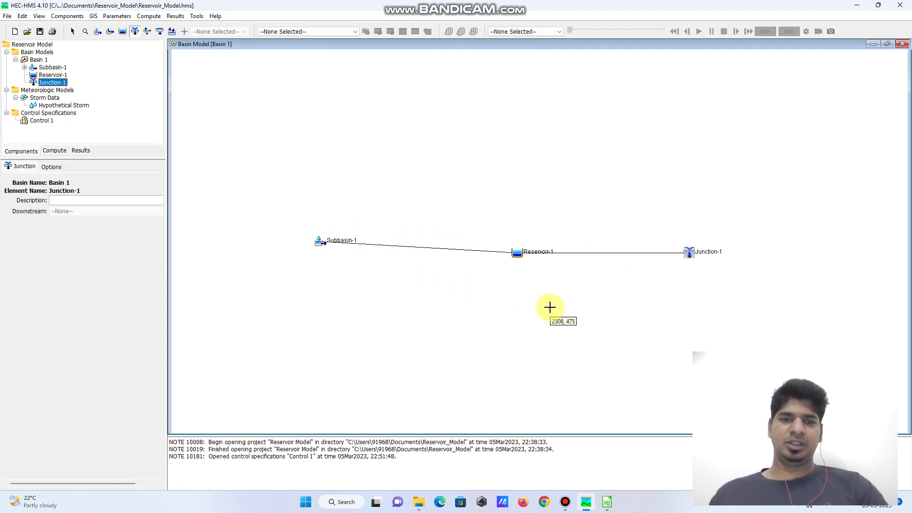
{"action": "scroll", "coordinate": [549, 307], "scroll_direction": "up", "scroll_amount": 1}
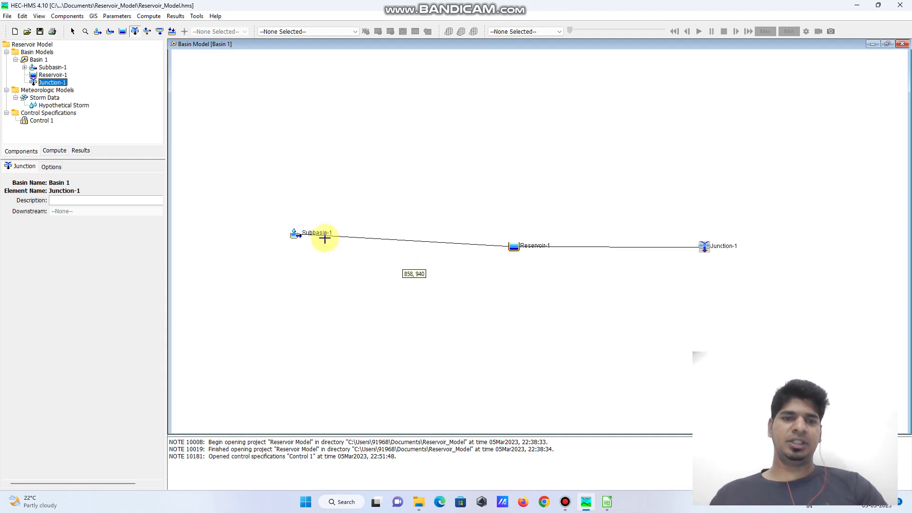
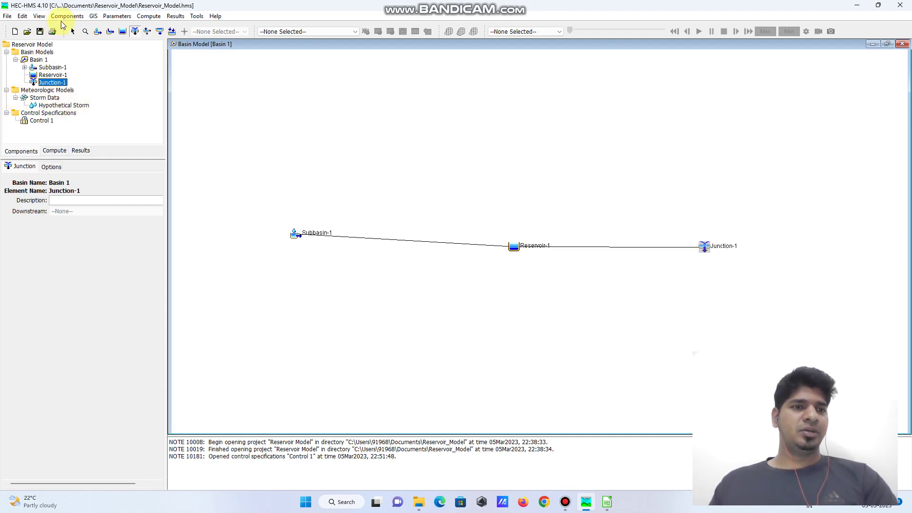
{"action": "left_click", "coordinate": [52, 68]}
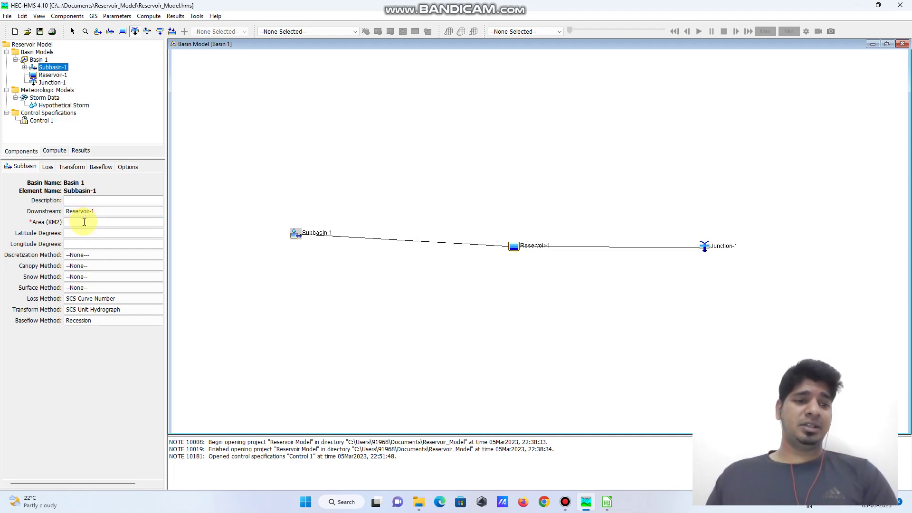
{"action": "type", "text": "4"}
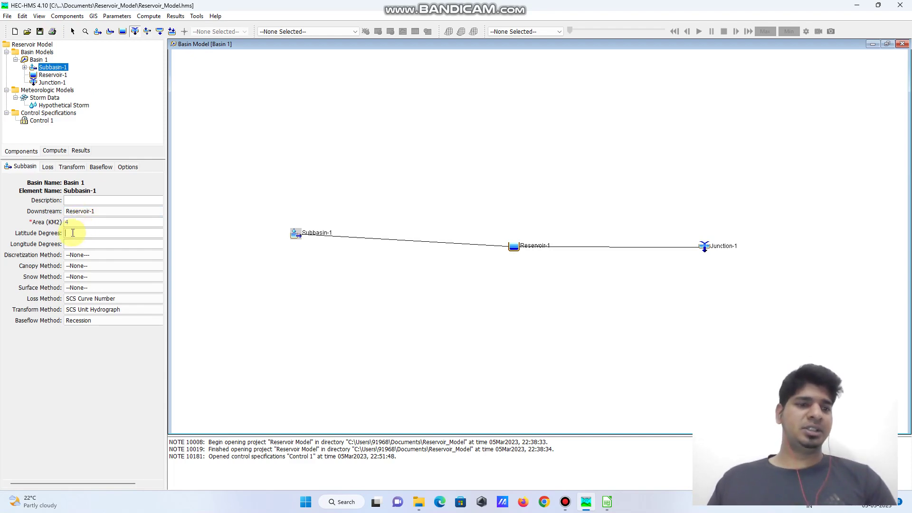
- Switch the Reservoir-1 routing method to Outflow Structures, accepting the loss of routing data, with Elevation-Area as the storage method
{"action": "left_click", "coordinate": [35, 76]}
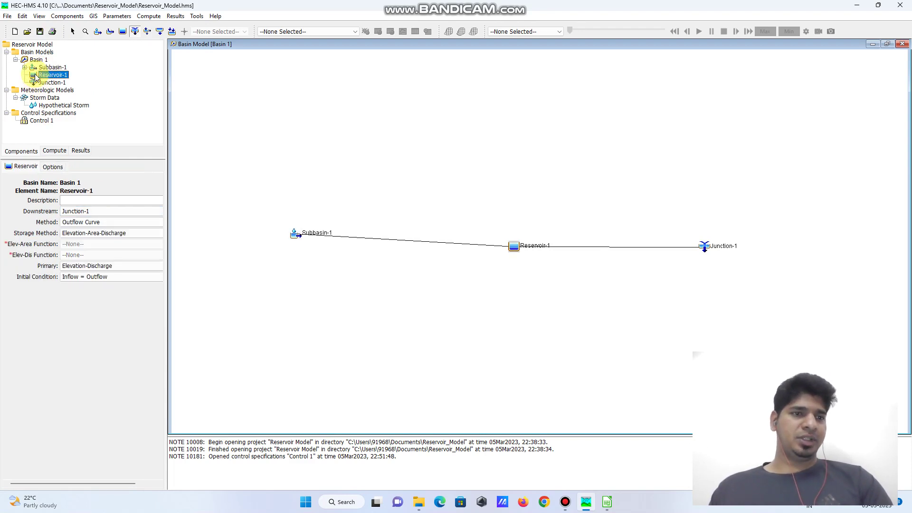
{"action": "left_click", "coordinate": [116, 221]}
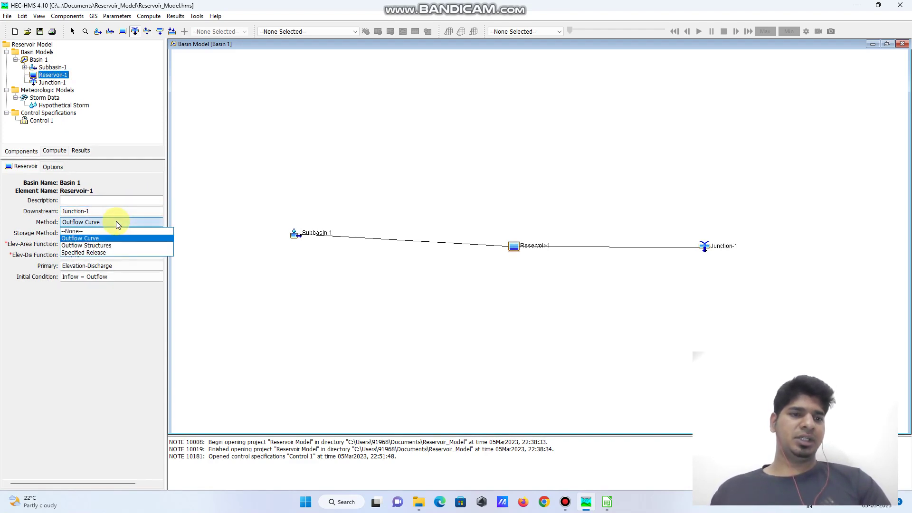
{"action": "left_click", "coordinate": [110, 246]}
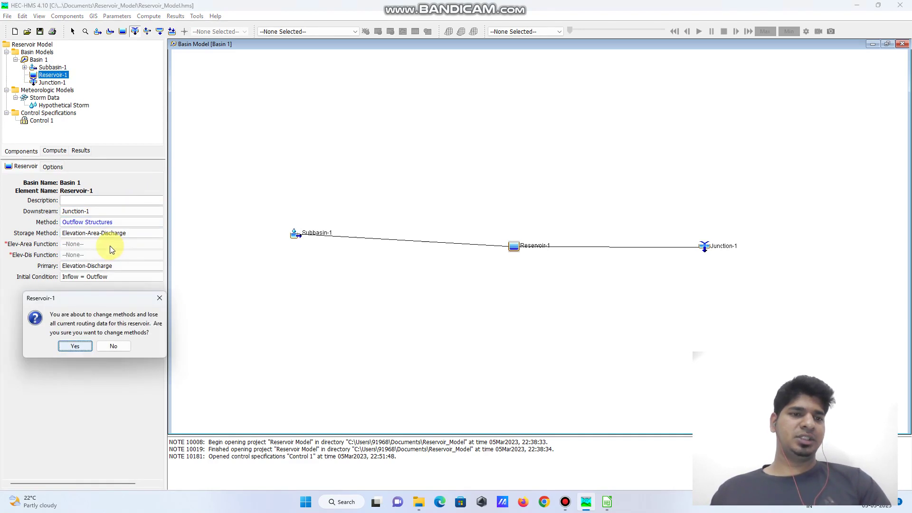
{"action": "left_click", "coordinate": [74, 345]}
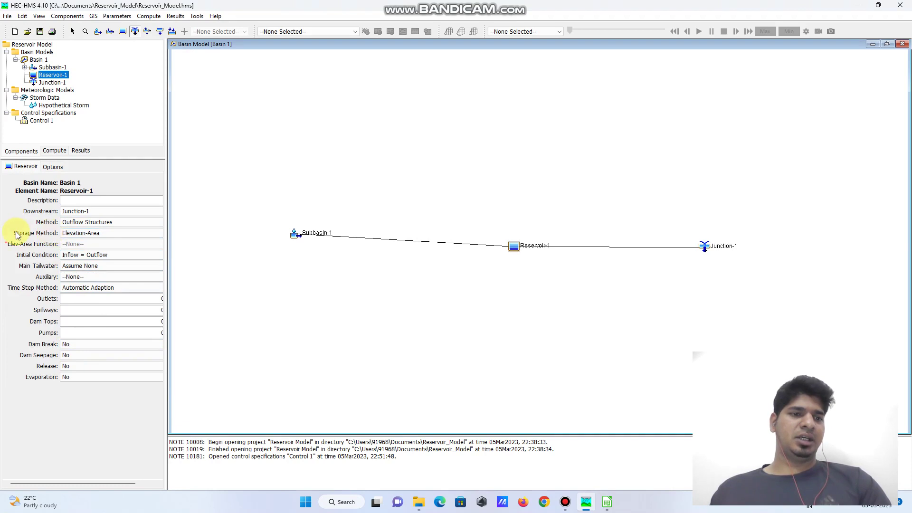
{"action": "left_click", "coordinate": [93, 235]}
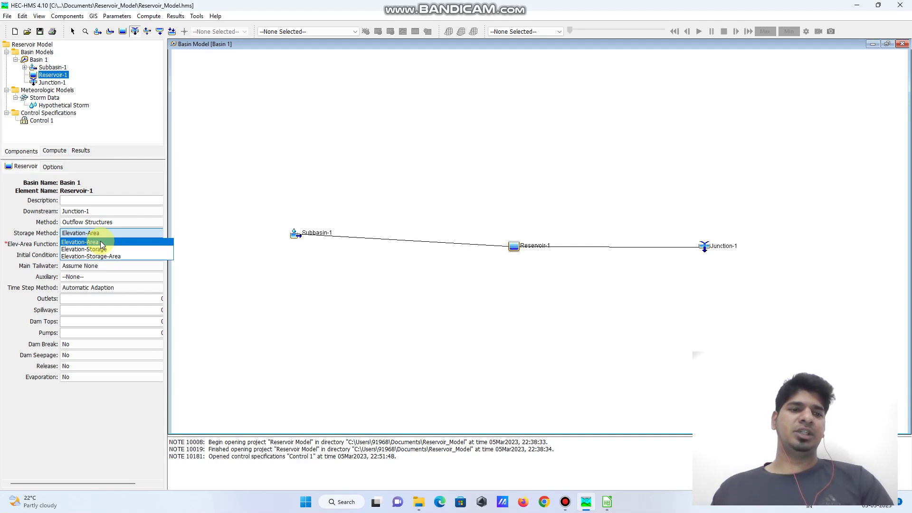
{"action": "left_click", "coordinate": [101, 242]}
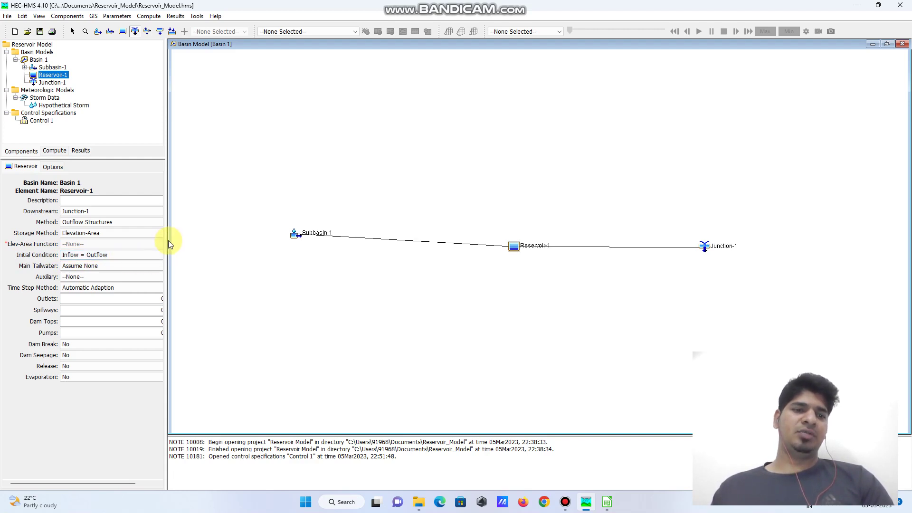
- Widen the component editor pane and set Subbasin-1's SCS Unit Hydrograph lag time to 25 minutes
{"action": "left_click_drag", "start_coordinate": [167, 241], "coordinate": [190, 240]}
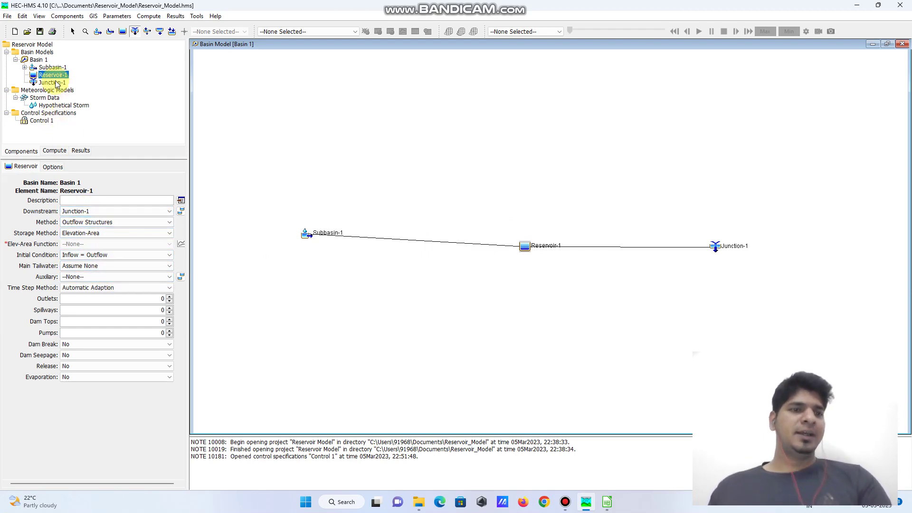
{"action": "left_click", "coordinate": [52, 67]}
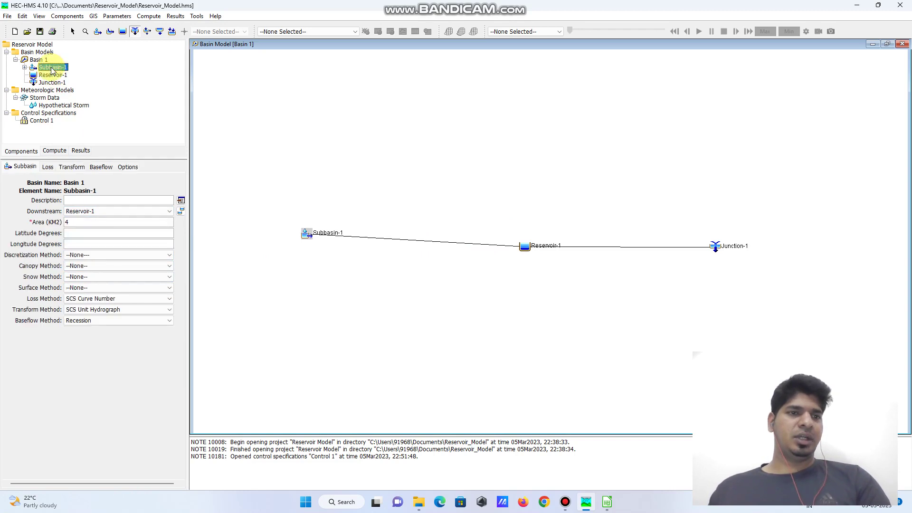
{"action": "left_click", "coordinate": [52, 75]}
{"action": "key", "text": "Up"}
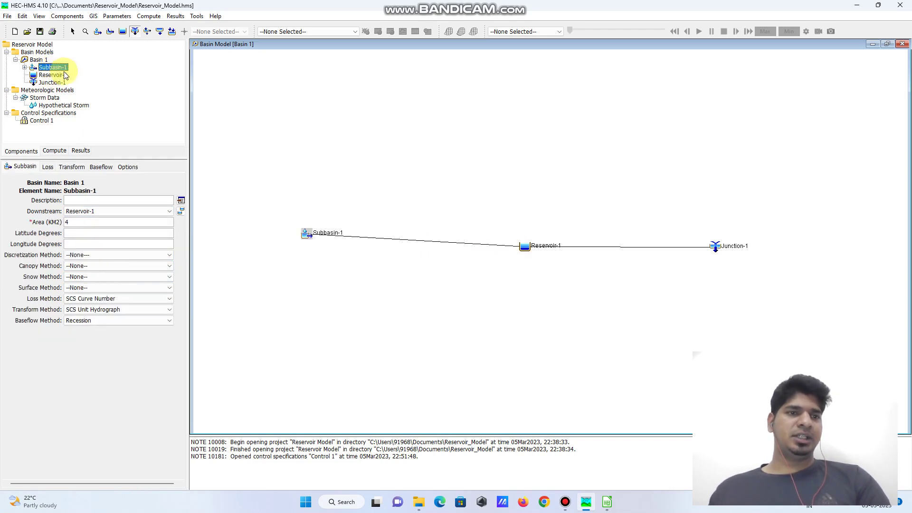
{"action": "left_click", "coordinate": [117, 16]}
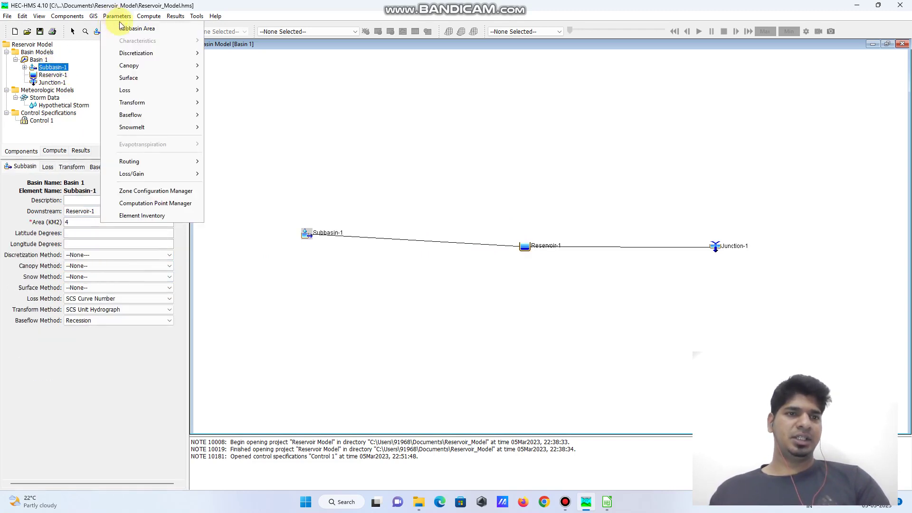
{"action": "mouse_move", "coordinate": [152, 57]}
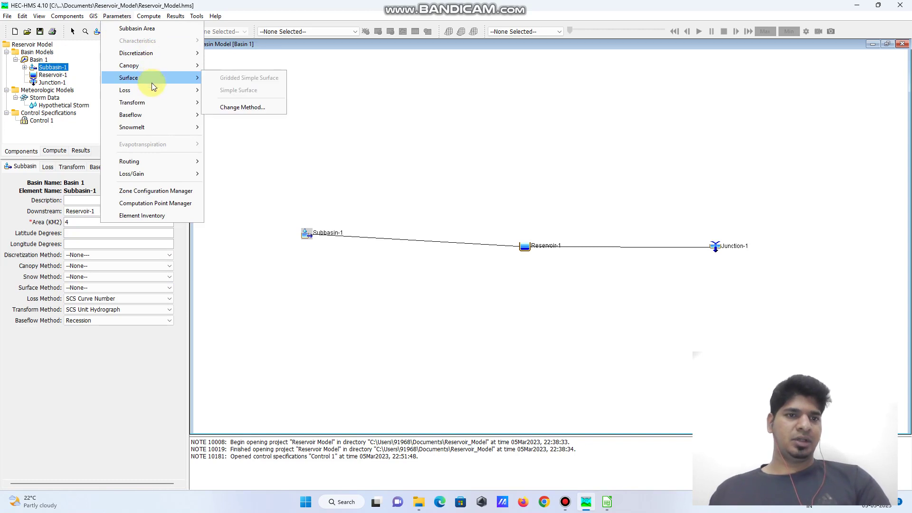
{"action": "mouse_move", "coordinate": [153, 103]}
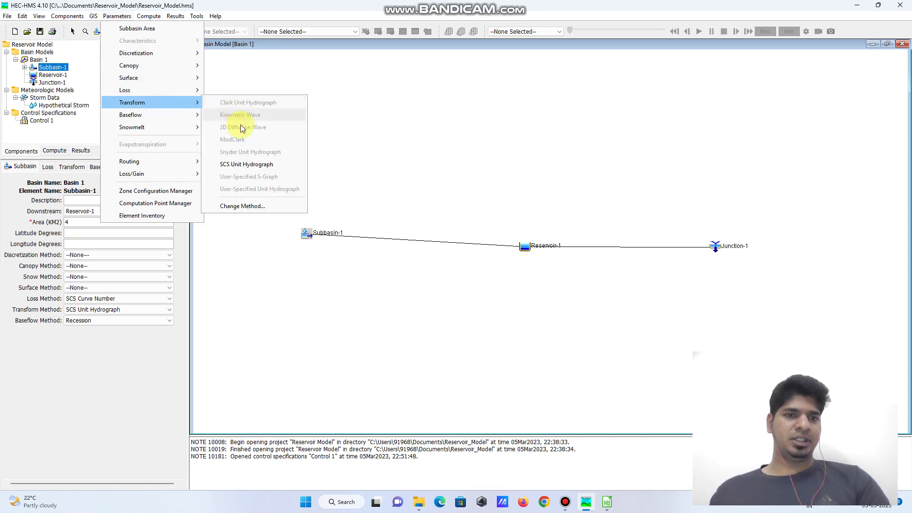
{"action": "left_click", "coordinate": [242, 165]}
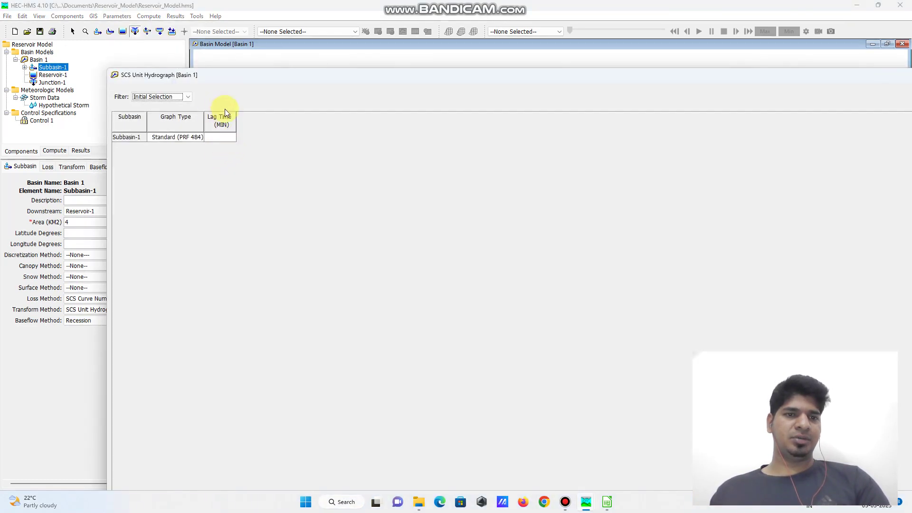
{"action": "left_click", "coordinate": [219, 138]}
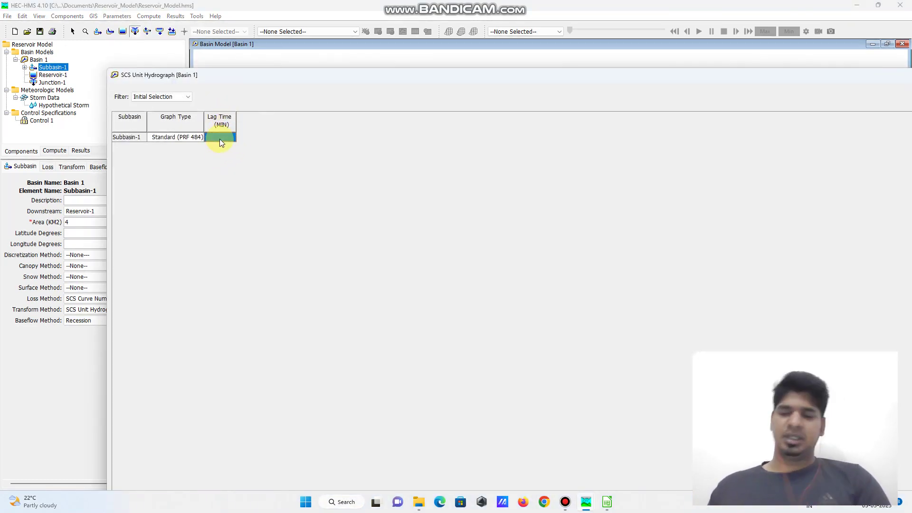
{"action": "type", "text": "25"}
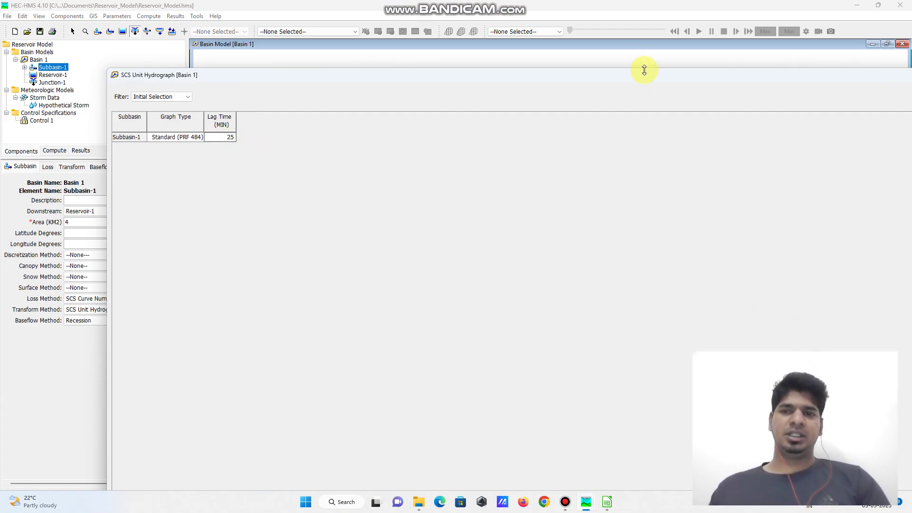
{"action": "left_click_drag", "start_coordinate": [644, 70], "coordinate": [381, 6]}
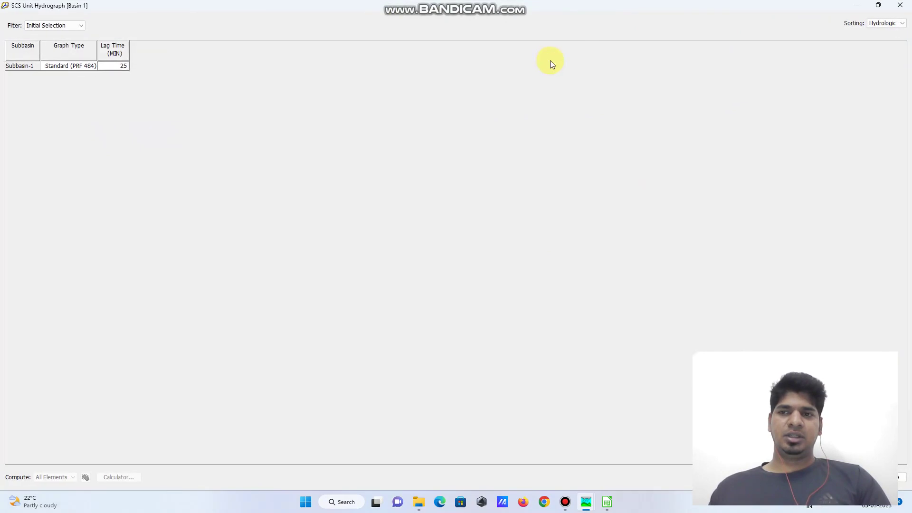
{"action": "left_click", "coordinate": [900, 4]}
- Set Subbasin-1's SCS Curve Number loss parameters to curve number 85 and initial abstraction 10 mm
{"action": "left_click", "coordinate": [117, 15]}
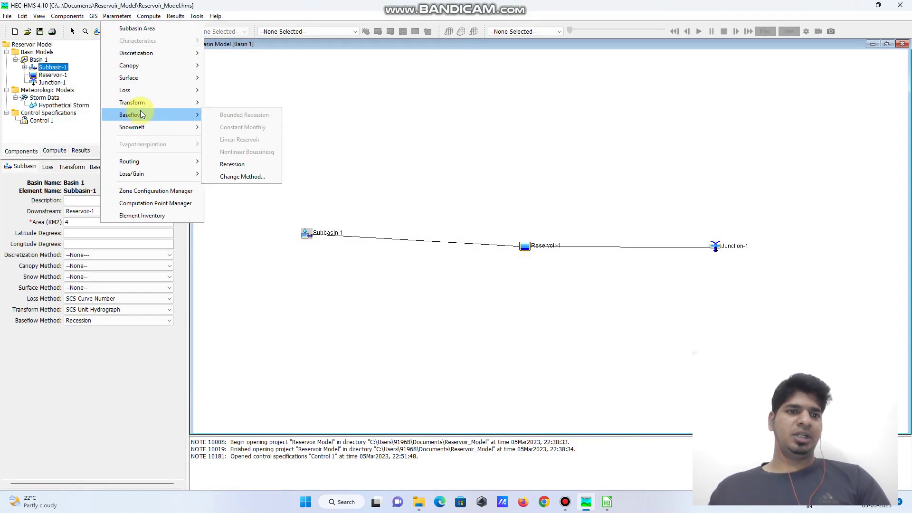
{"action": "mouse_move", "coordinate": [150, 90]}
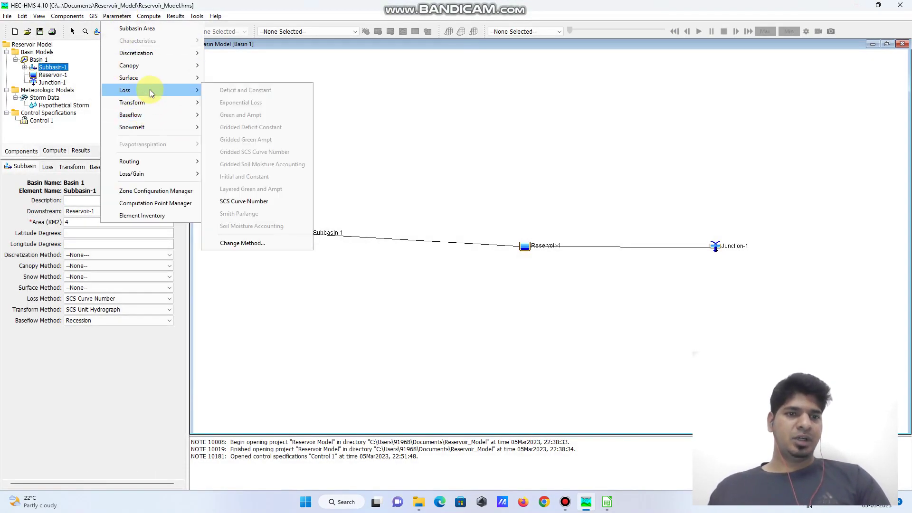
{"action": "left_click", "coordinate": [248, 200]}
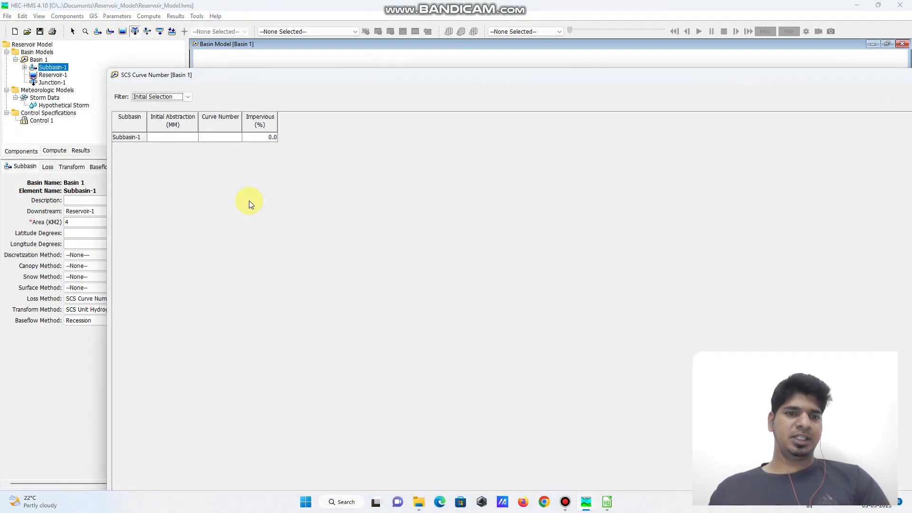
{"action": "left_click", "coordinate": [220, 137]}
{"action": "type", "text": "85"}
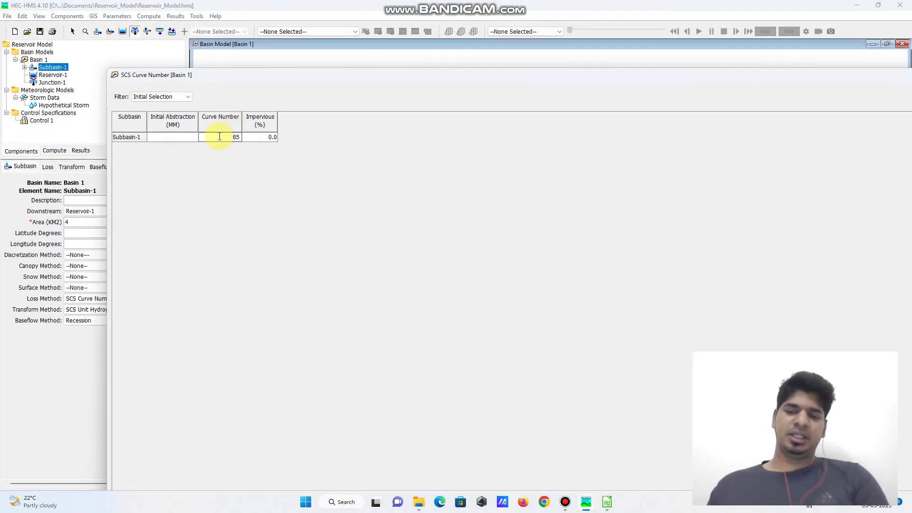
{"action": "left_click", "coordinate": [184, 138]}
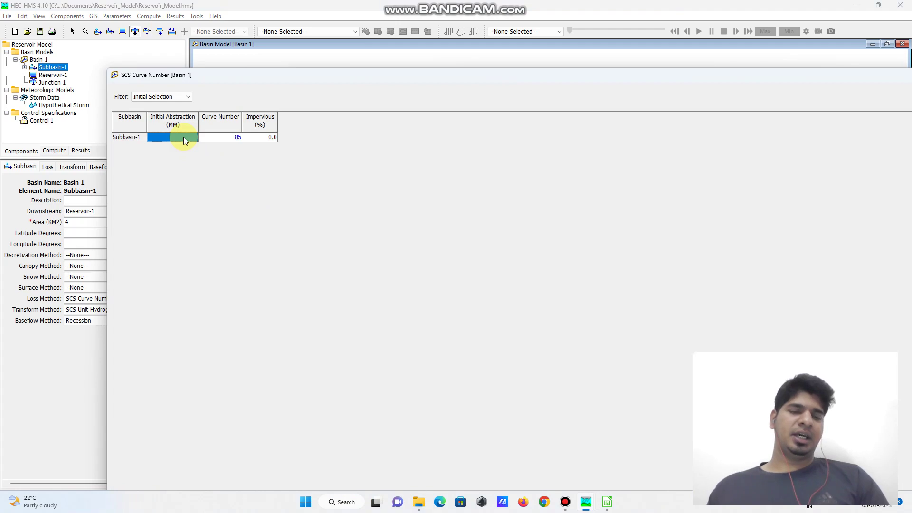
{"action": "type", "text": "10"}
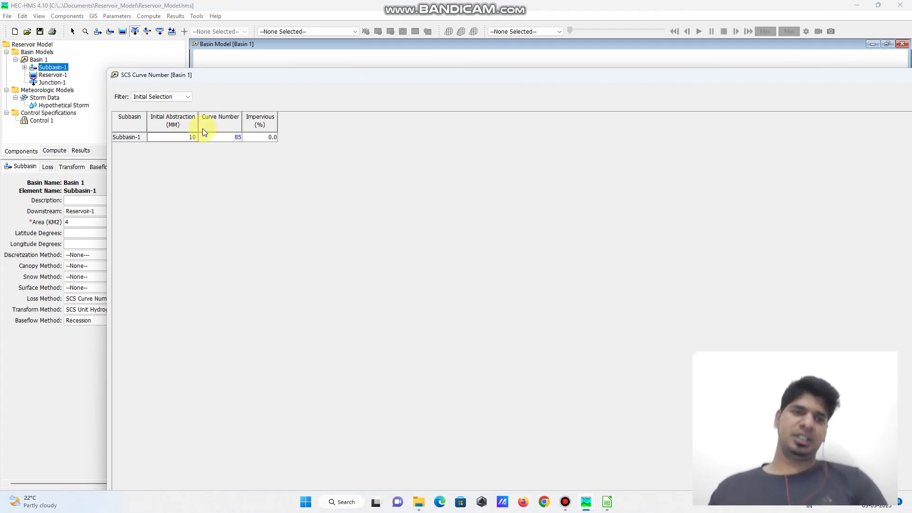
{"action": "left_click", "coordinate": [40, 32]}
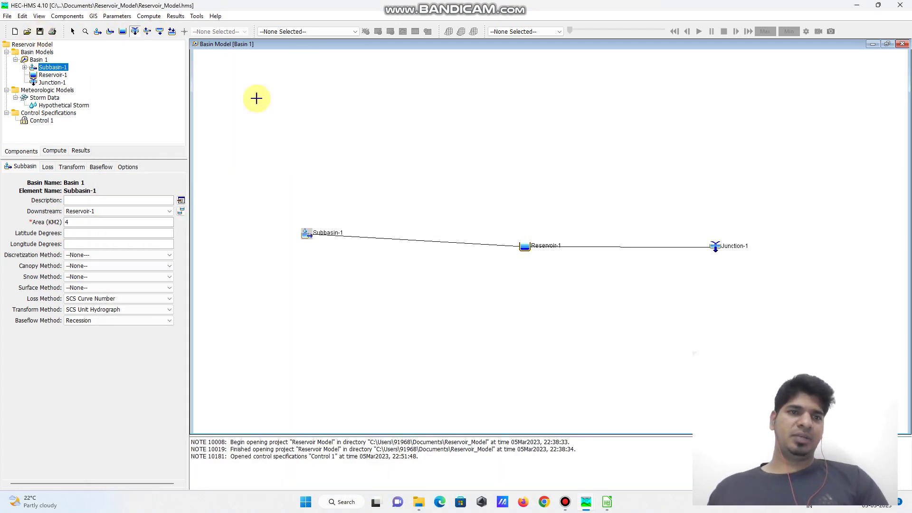
- Set Reservoir-1 to have one outlet and one spillway
{"action": "left_click", "coordinate": [47, 76]}
{"action": "left_click", "coordinate": [49, 67]}
{"action": "left_click", "coordinate": [34, 74]}
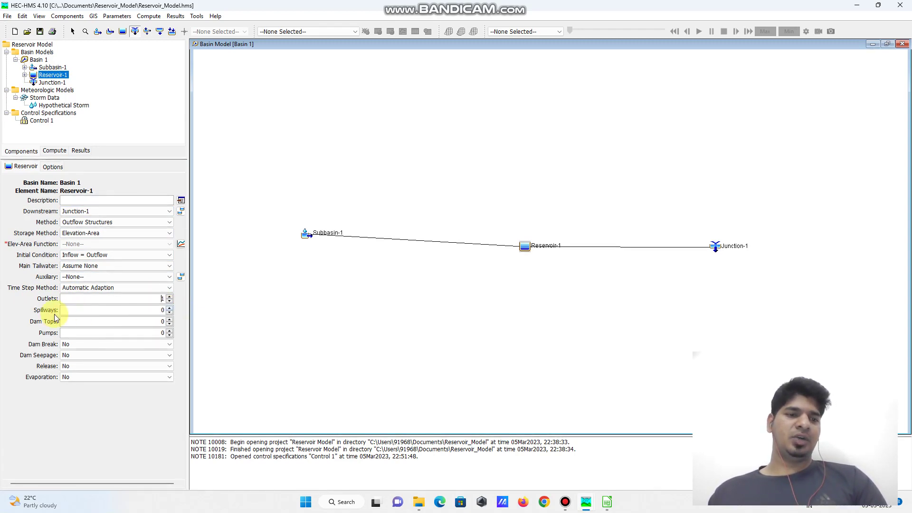
{"action": "left_click", "coordinate": [170, 308]}
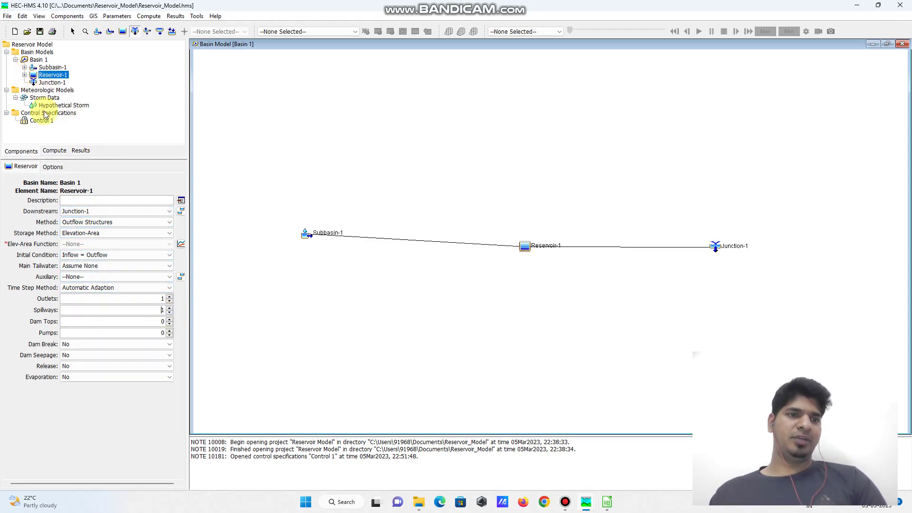
- Change Outlet 1 of Reservoir-1 to the Culvert Outlet method, keep its direction as Main, and widen the editor pane
{"action": "left_click", "coordinate": [25, 76]}
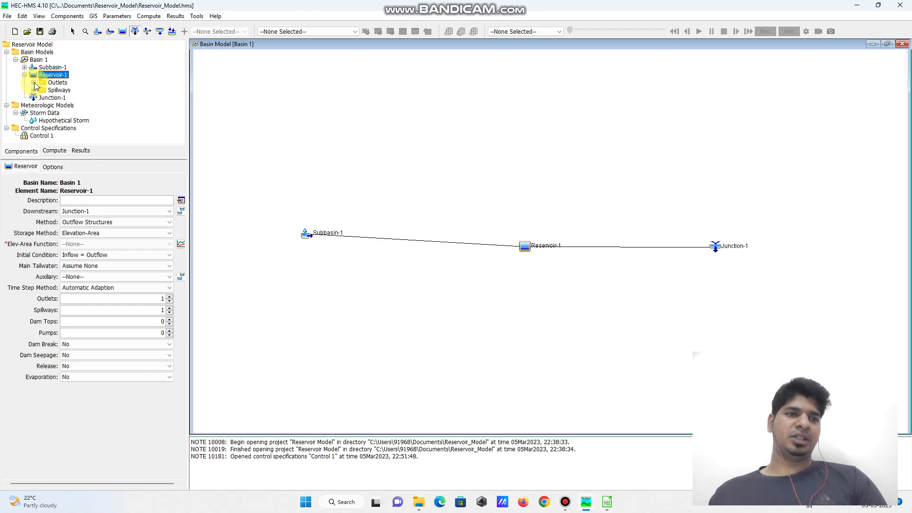
{"action": "left_click", "coordinate": [33, 83]}
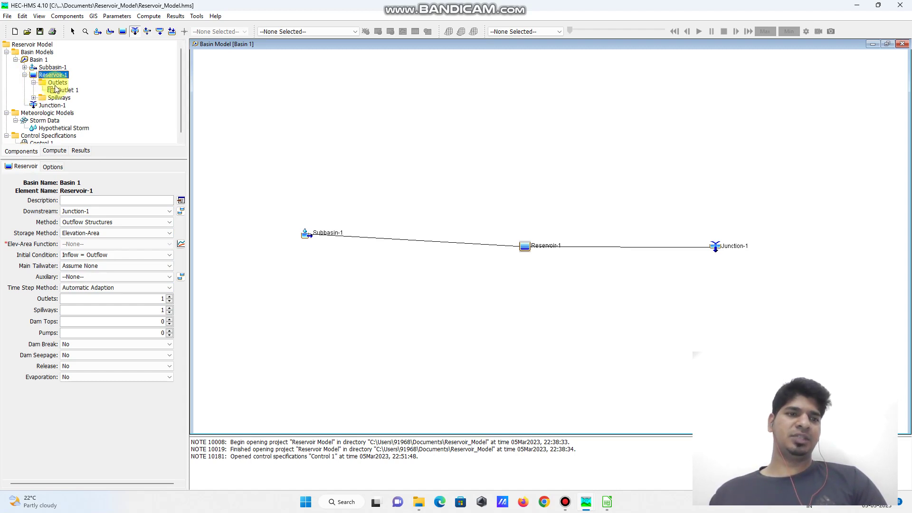
{"action": "left_click", "coordinate": [59, 90]}
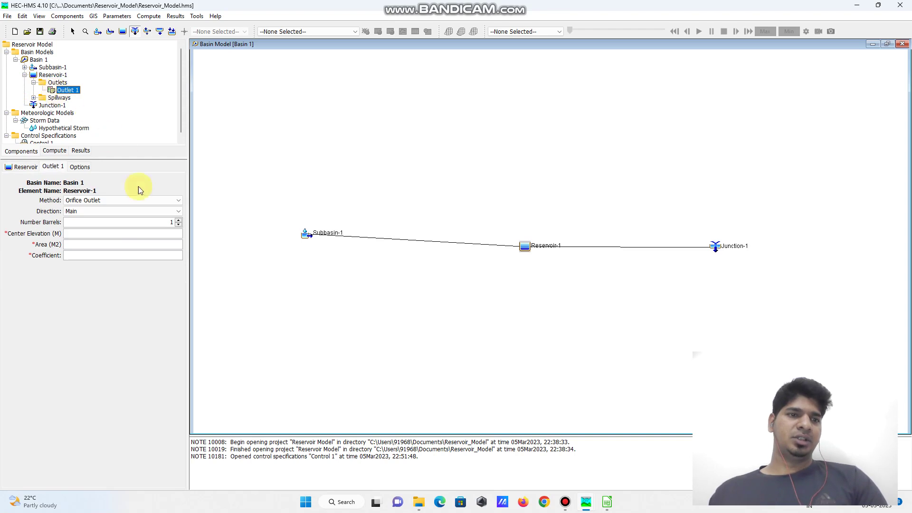
{"action": "left_click", "coordinate": [130, 200]}
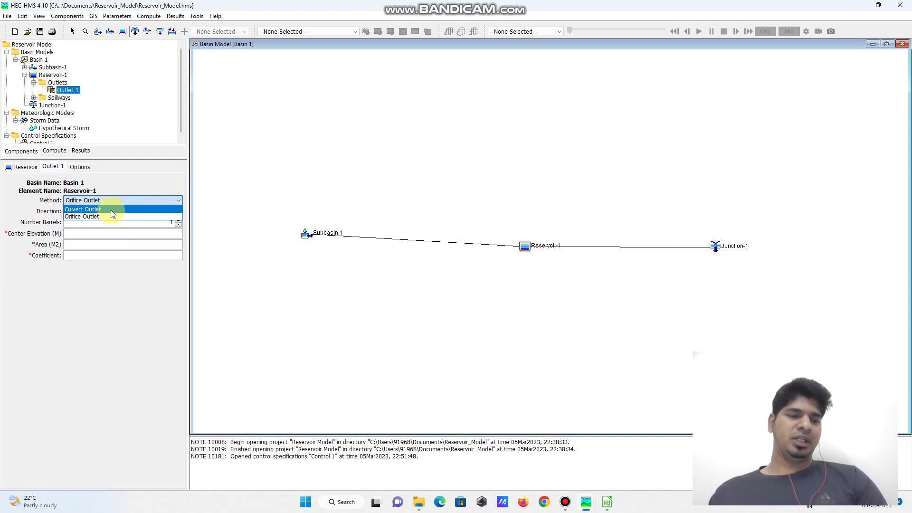
{"action": "left_click", "coordinate": [110, 209]}
{"action": "left_click", "coordinate": [93, 212]}
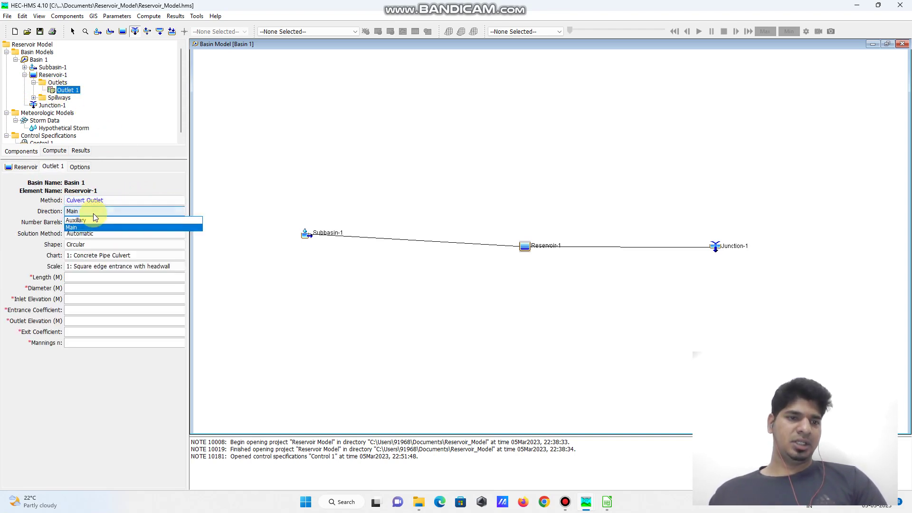
{"action": "left_click", "coordinate": [93, 212]}
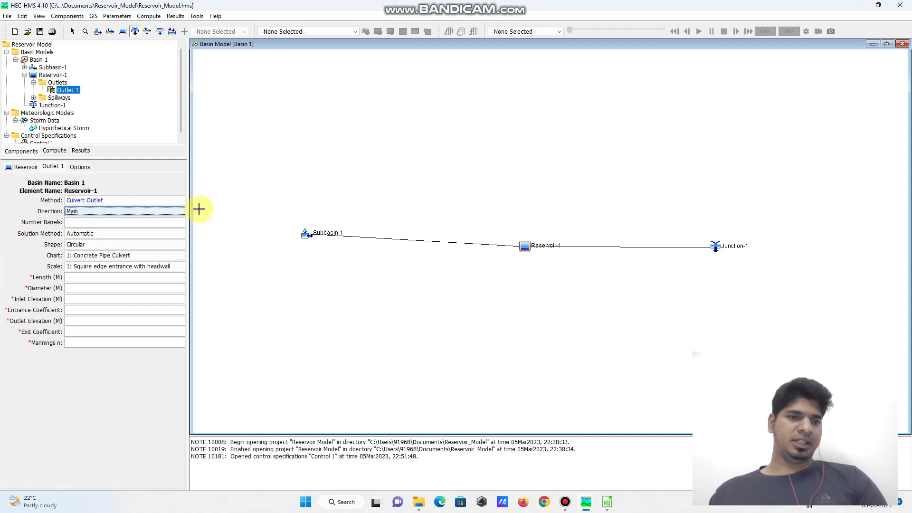
{"action": "left_click_drag", "start_coordinate": [220, 210], "coordinate": [221, 211]}
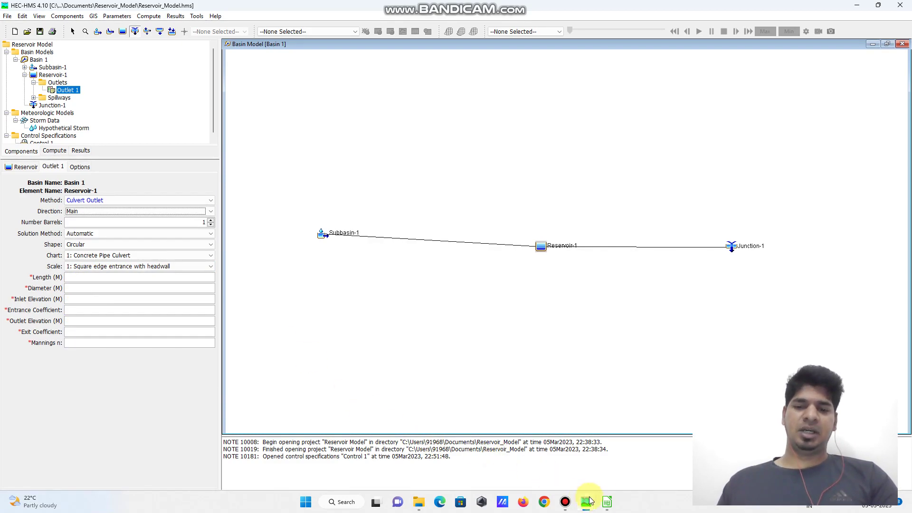
- Check the culvert details in the LibreOffice Calc sheet, and set Outlet 1's length to 5 m and diameter to 1.5 m in HEC-HMS
{"action": "left_click", "coordinate": [607, 502]}
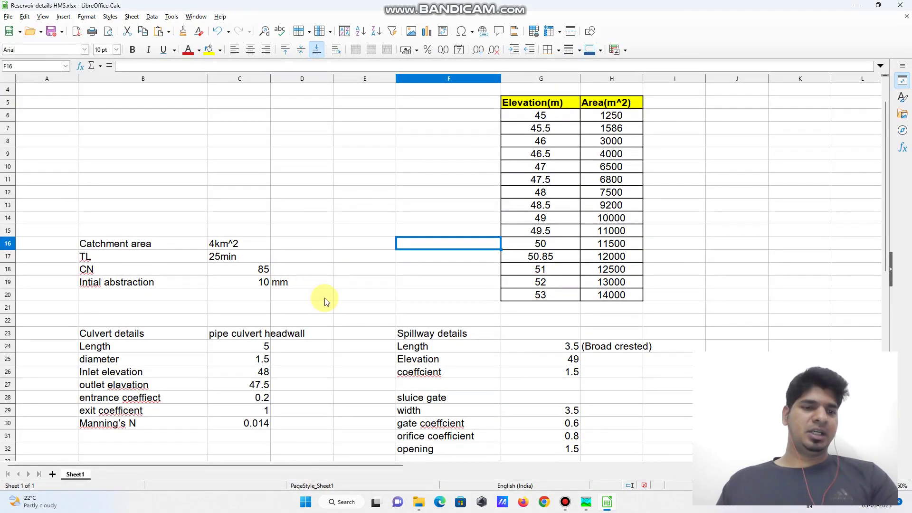
{"action": "left_click", "coordinate": [324, 298]}
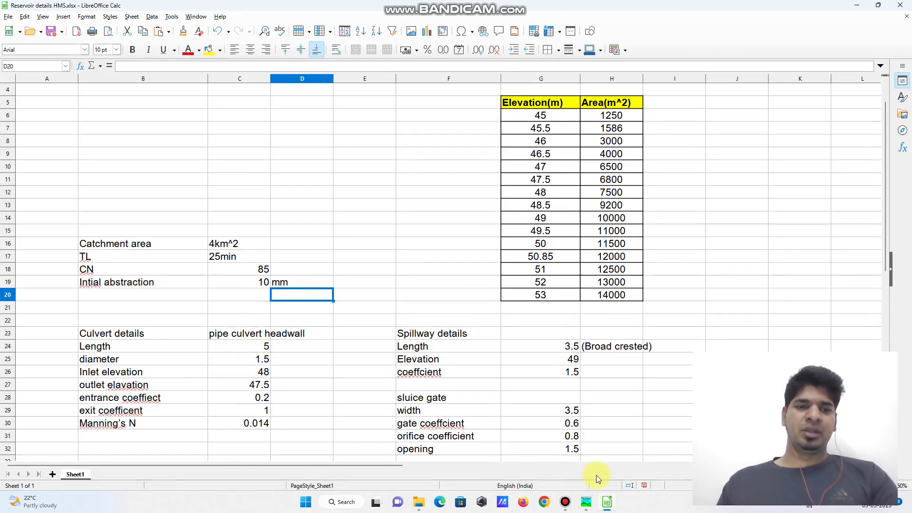
{"action": "left_click", "coordinate": [606, 500]}
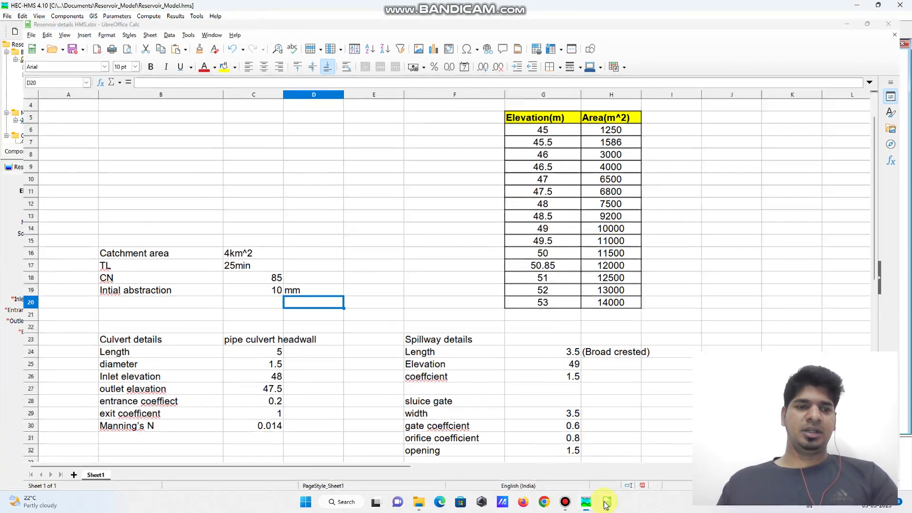
{"action": "left_click", "coordinate": [125, 277]}
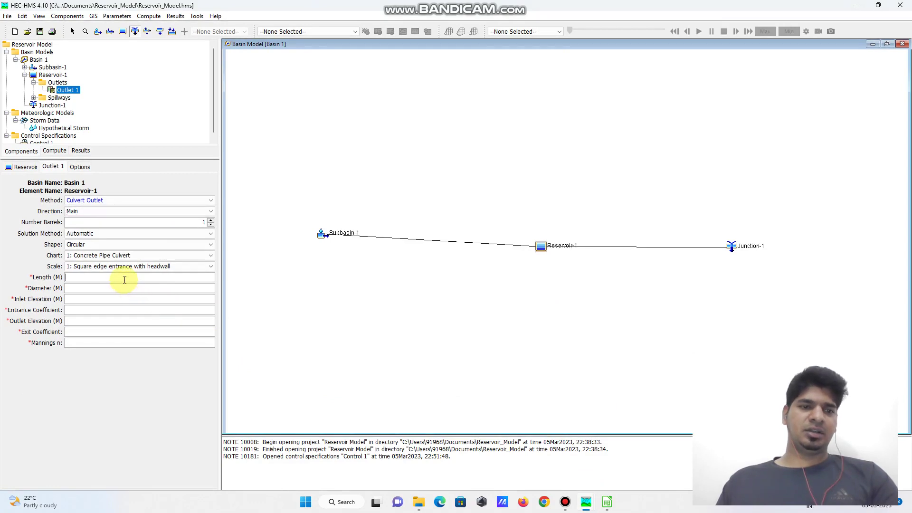
{"action": "type", "text": "5"}
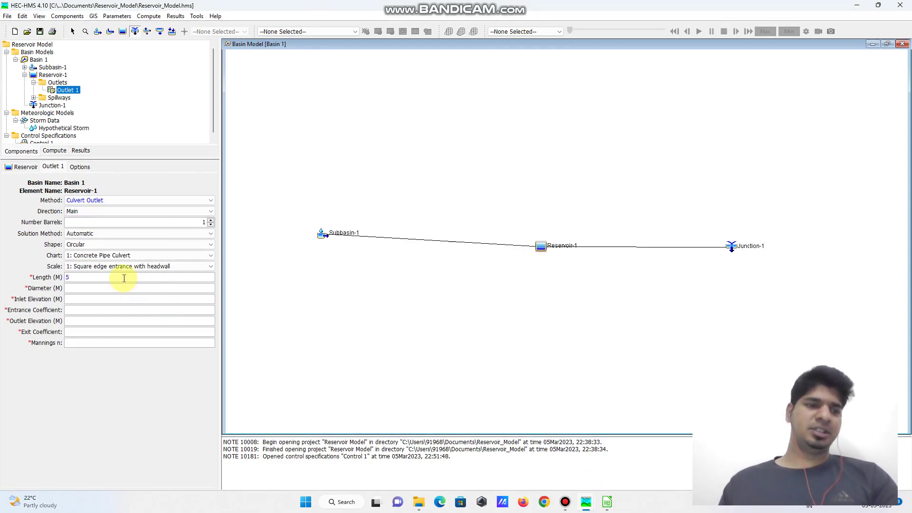
{"action": "left_click", "coordinate": [104, 288]}
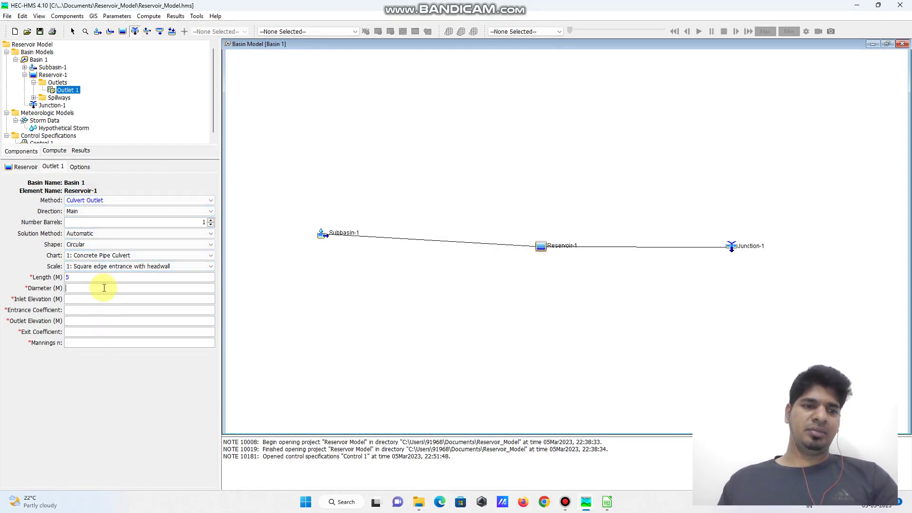
{"action": "type", "text": "1.5"}
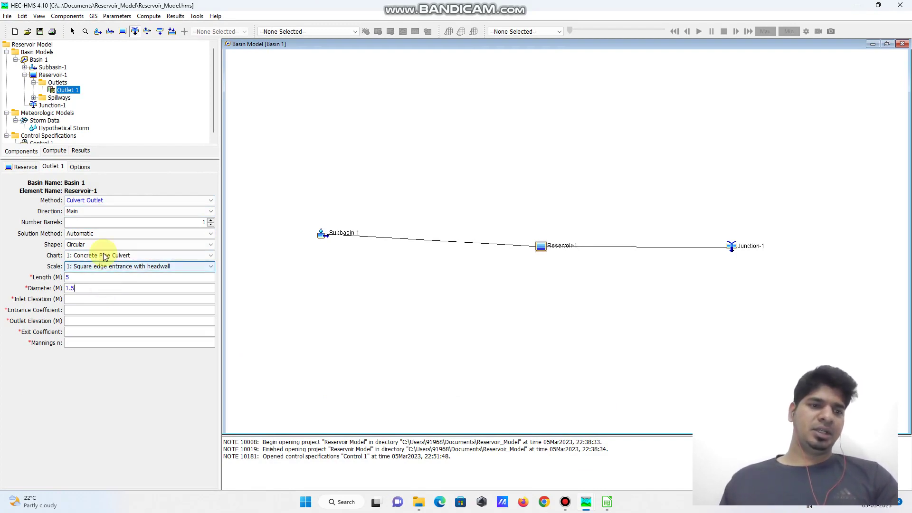
{"action": "left_click", "coordinate": [78, 307]}
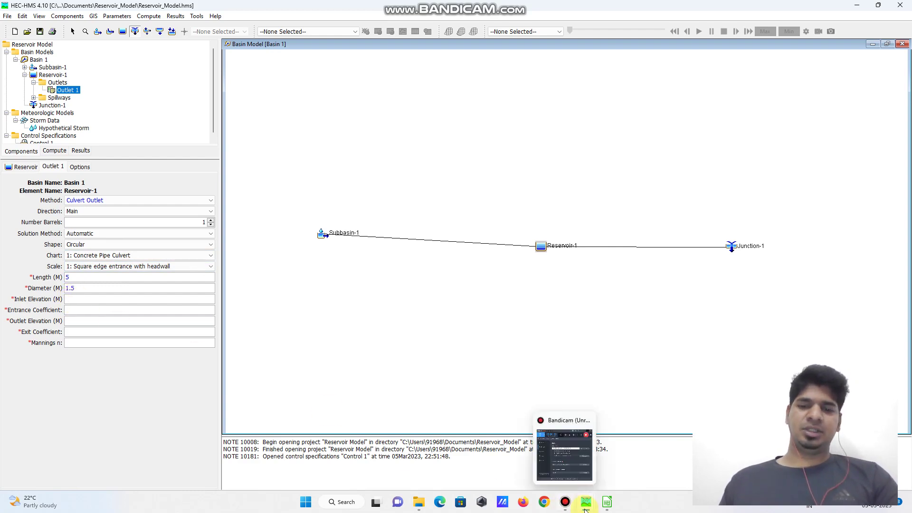
{"action": "mouse_move", "coordinate": [609, 505]}
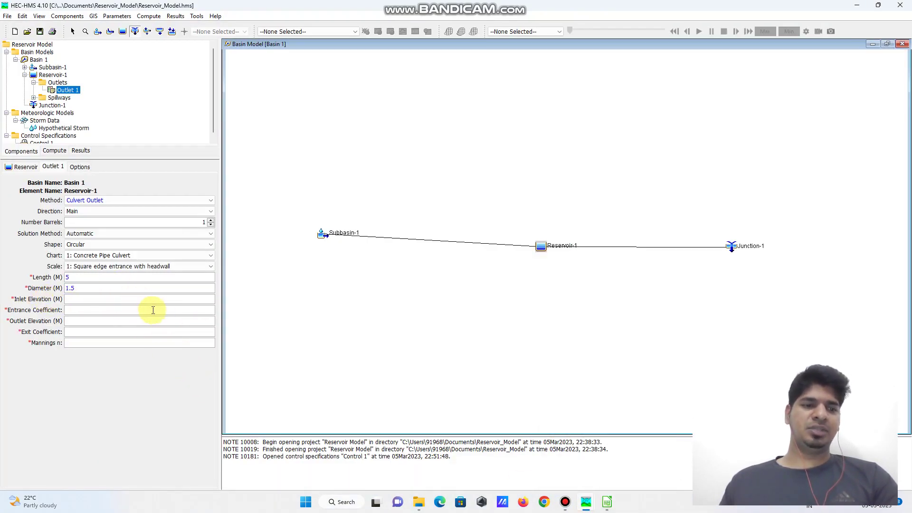
- Complete Outlet 1's culvert data with inlet elevation 48 m, outlet elevation 47.5 m, entrance coefficient 0.2, exit coefficient 1 and Manning's n 0.014
{"action": "left_click", "coordinate": [69, 299]}
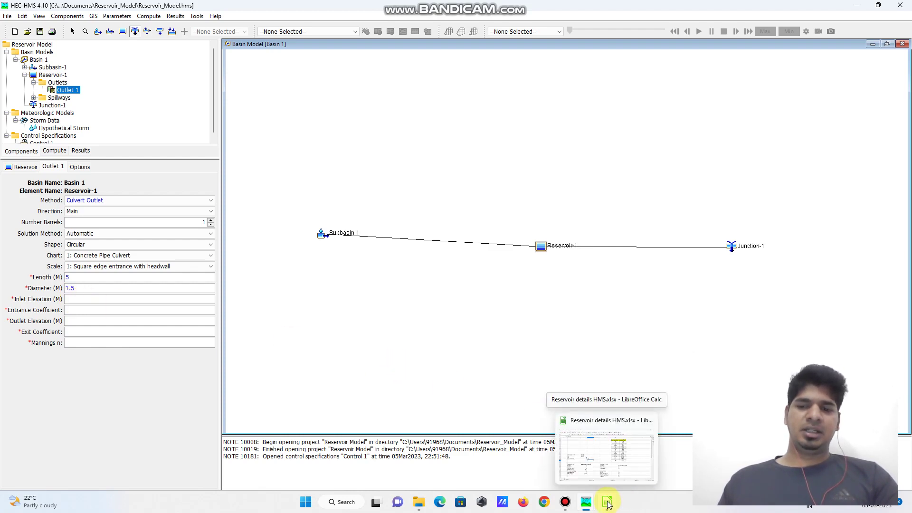
{"action": "mouse_move", "coordinate": [606, 461]}
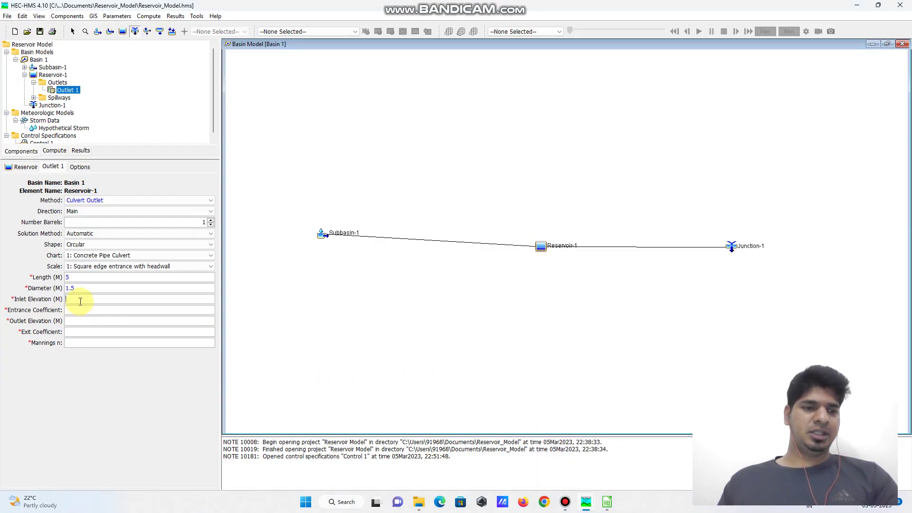
{"action": "type", "text": "48"}
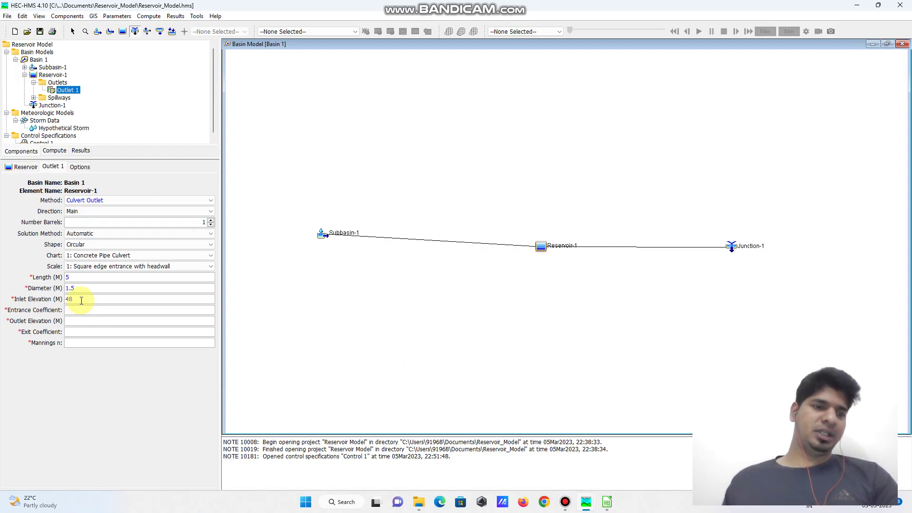
{"action": "key", "text": "Return"}
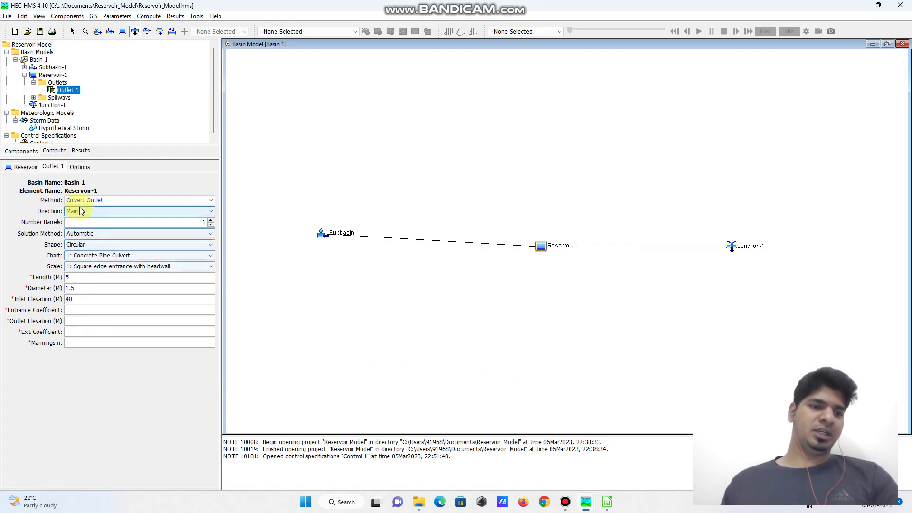
{"action": "left_click", "coordinate": [78, 319]}
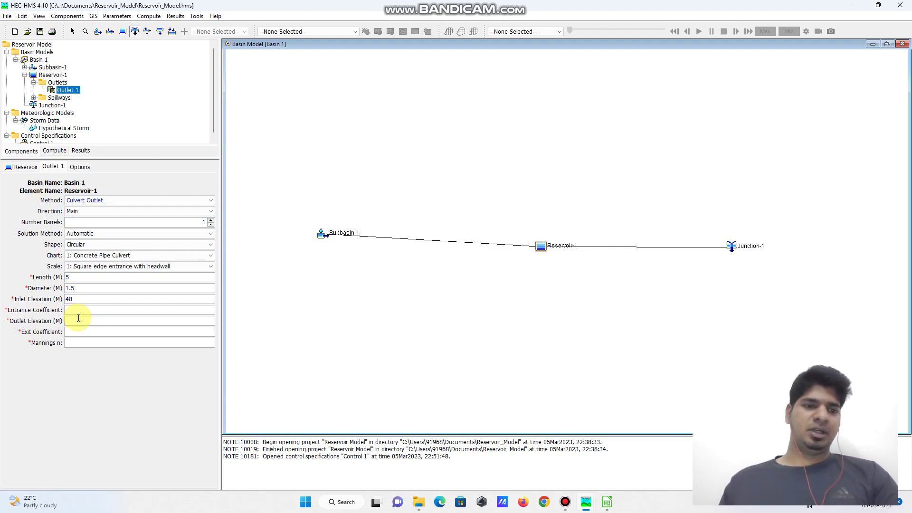
{"action": "type", "text": "47.5"}
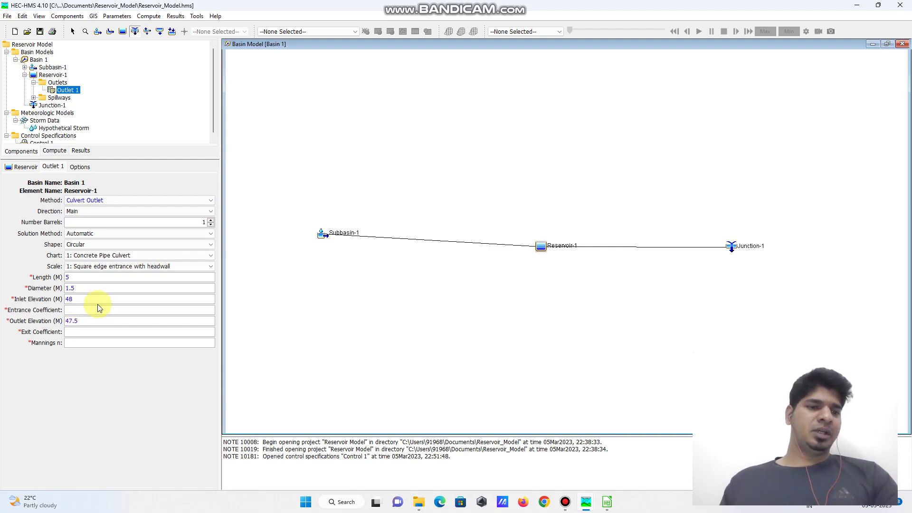
{"action": "left_click", "coordinate": [91, 309]}
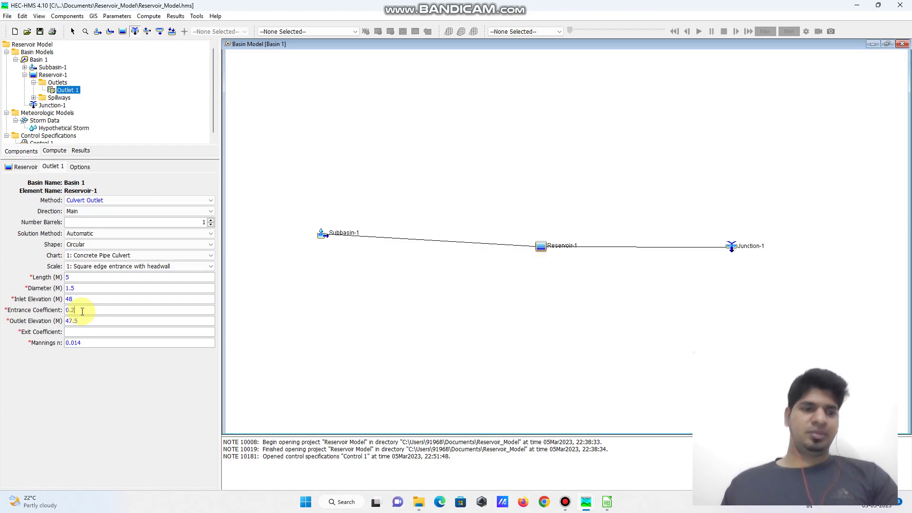
{"action": "left_click", "coordinate": [82, 311]}
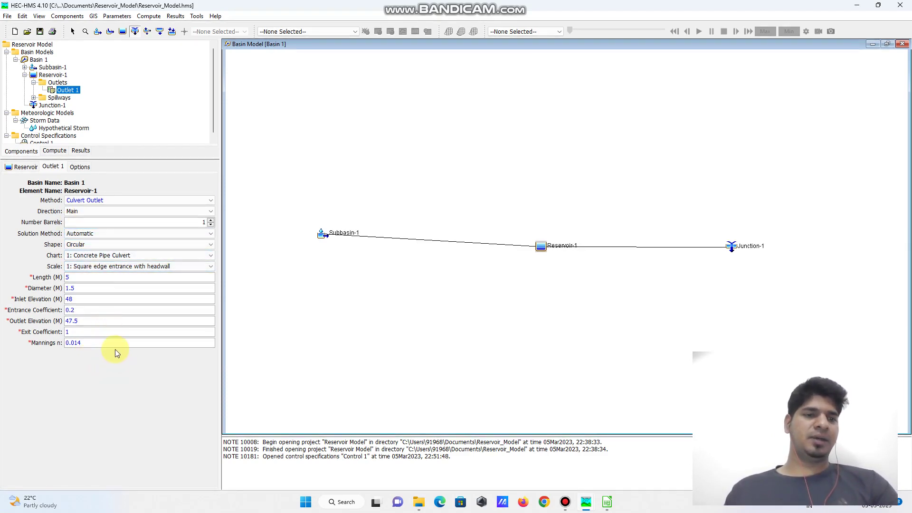
- Open Spillway 1 of Reservoir-1 and set its number of gates to 1, keeping the Broad-Crested Spillway method
{"action": "left_click", "coordinate": [33, 97]}
{"action": "left_click", "coordinate": [61, 106]}
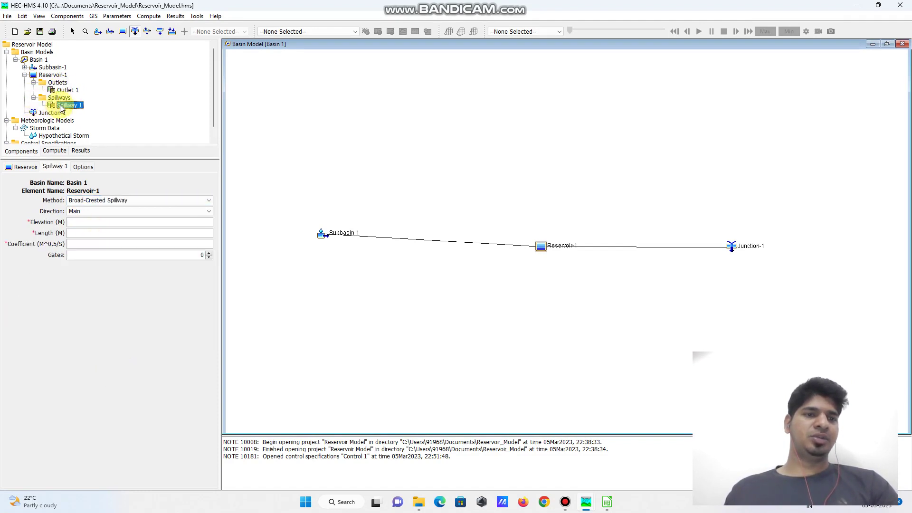
{"action": "left_click", "coordinate": [209, 252]}
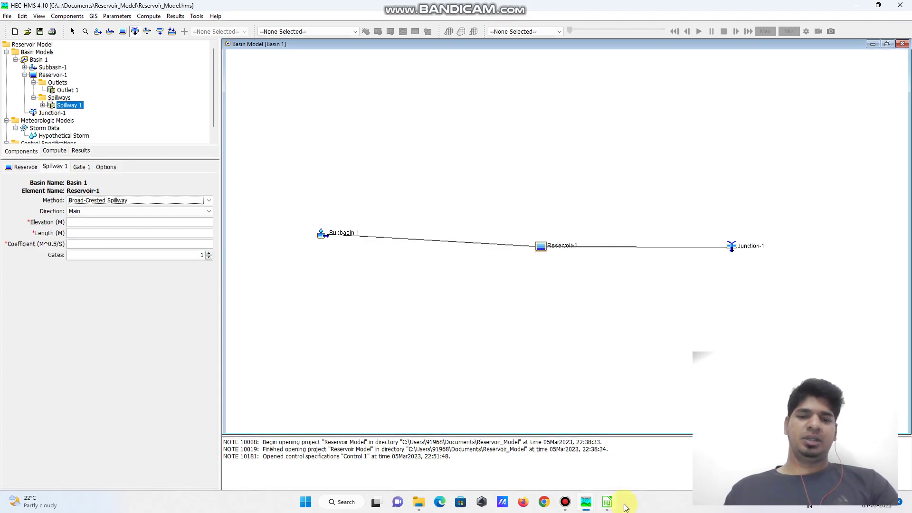
- Check the spillway details in the LibreOffice Calc sheet, and set Spillway 1's elevation to 49 m, length to 3.5 m and coefficient to 1.5 in HEC-HMS
{"action": "mouse_move", "coordinate": [607, 505]}
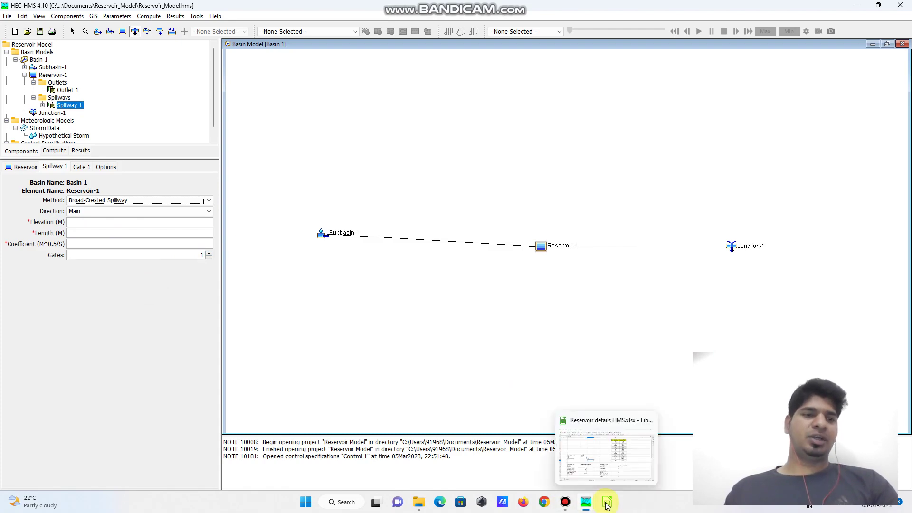
{"action": "left_click", "coordinate": [608, 447]}
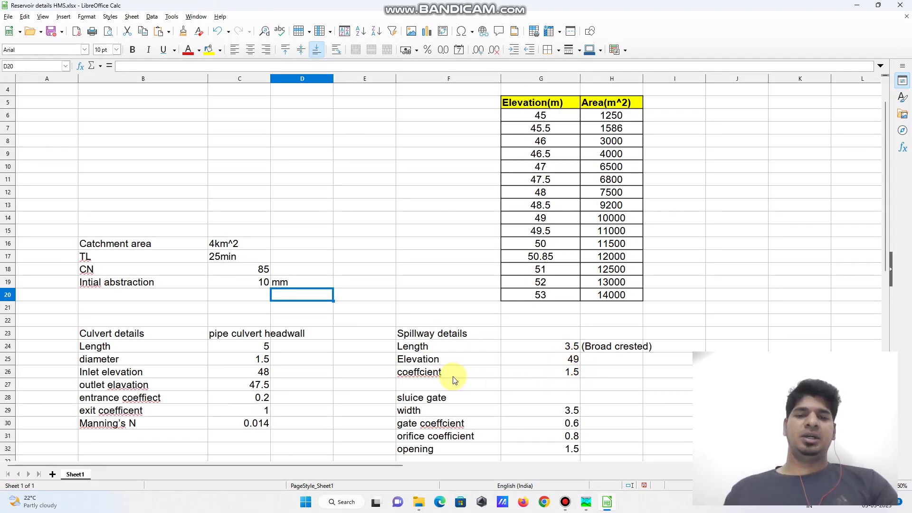
{"action": "mouse_move", "coordinate": [610, 508]}
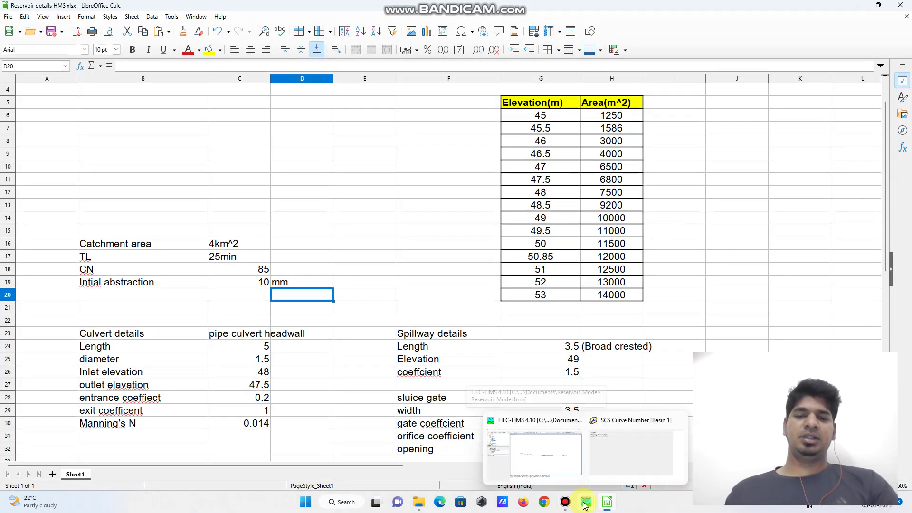
{"action": "left_click", "coordinate": [585, 502]}
{"action": "left_click", "coordinate": [81, 224]}
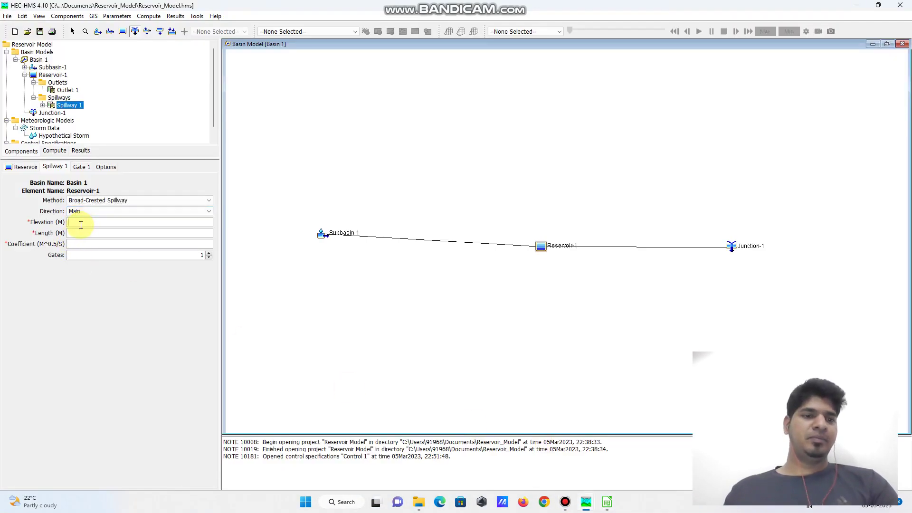
{"action": "type", "text": "3.5"}
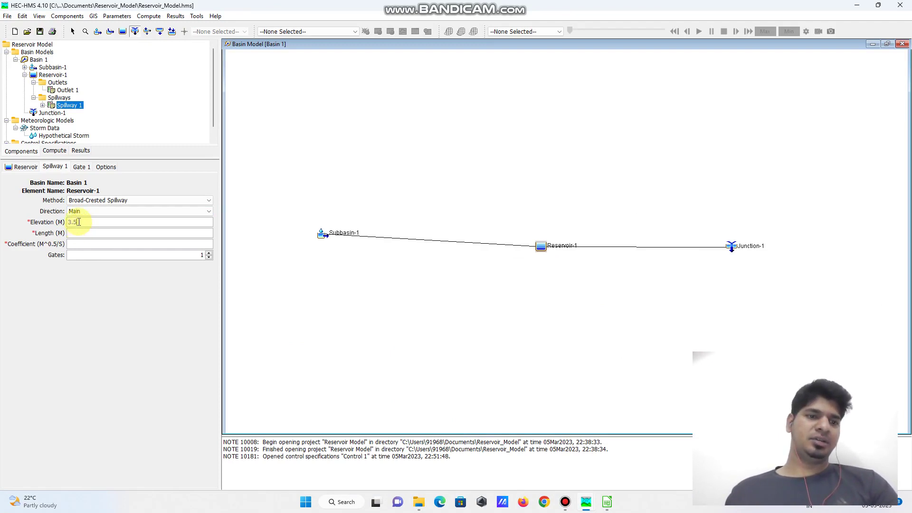
{"action": "double_click", "coordinate": [77, 222]}
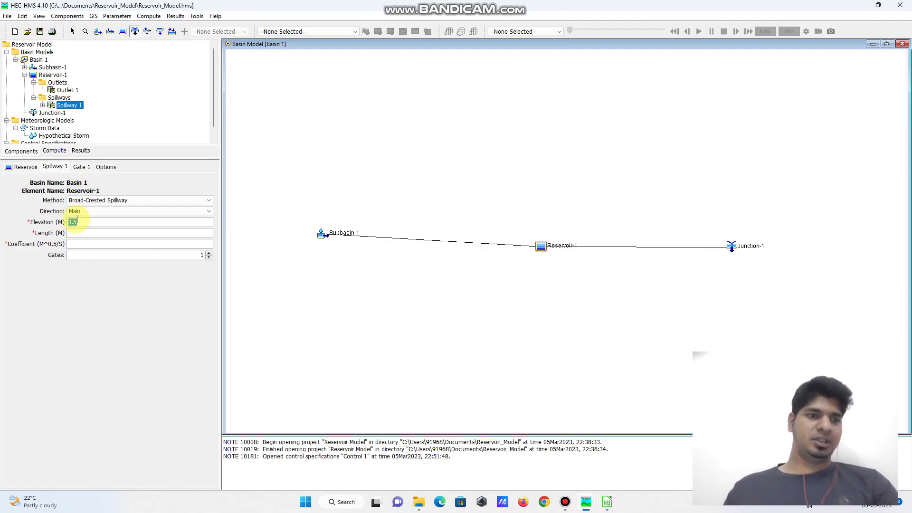
{"action": "type", "text": "49"}
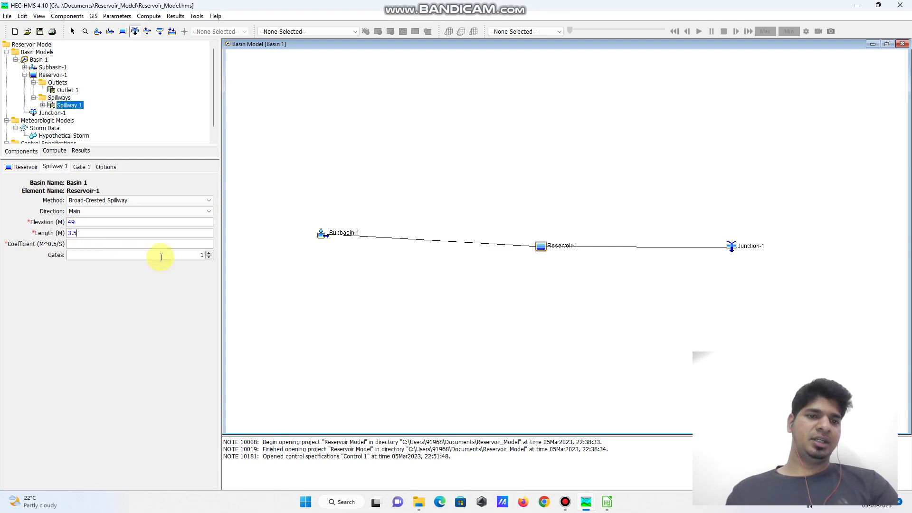
{"action": "left_click", "coordinate": [122, 244]}
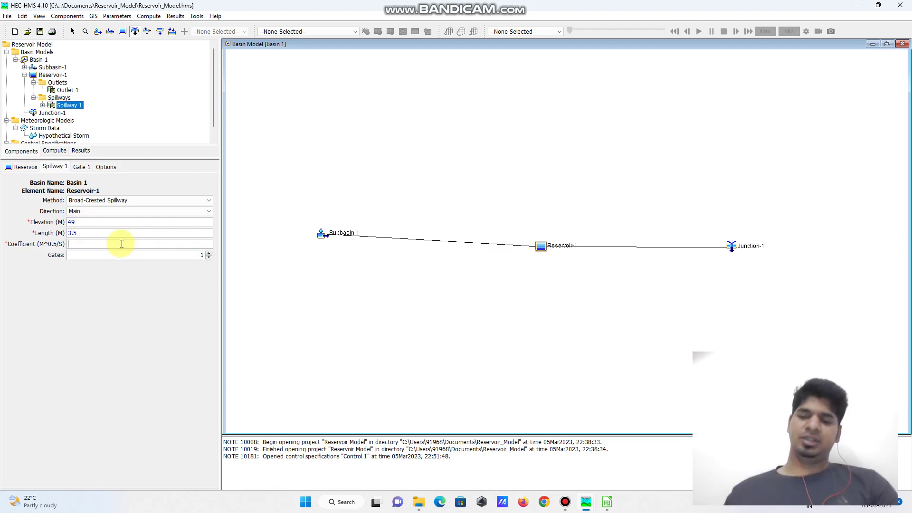
{"action": "type", "text": "1.5"}
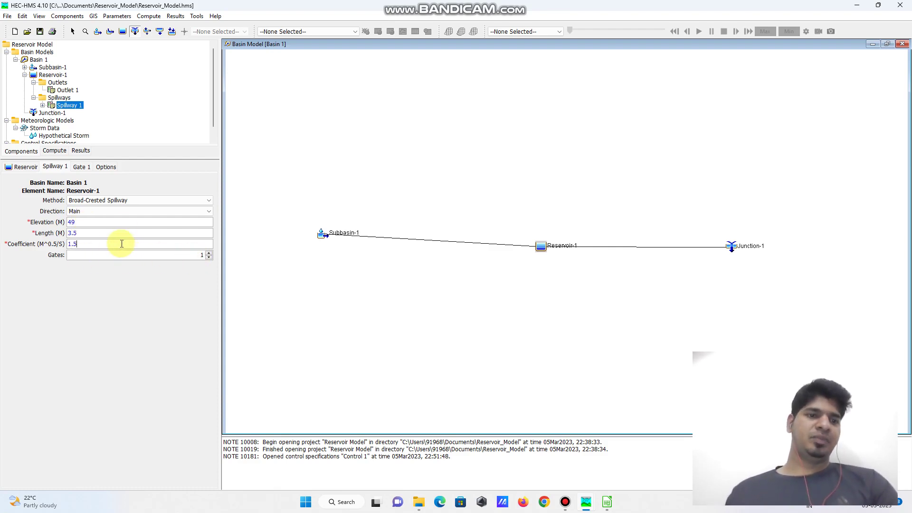